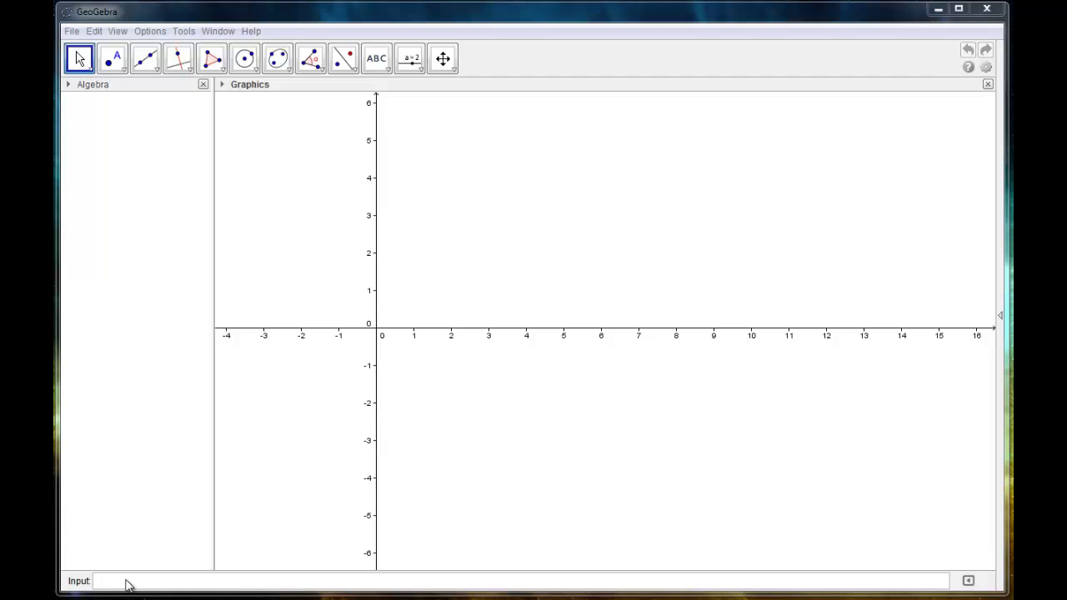
Plot the line y = 2x + 1 by entering its equation.
left_click(306, 583)
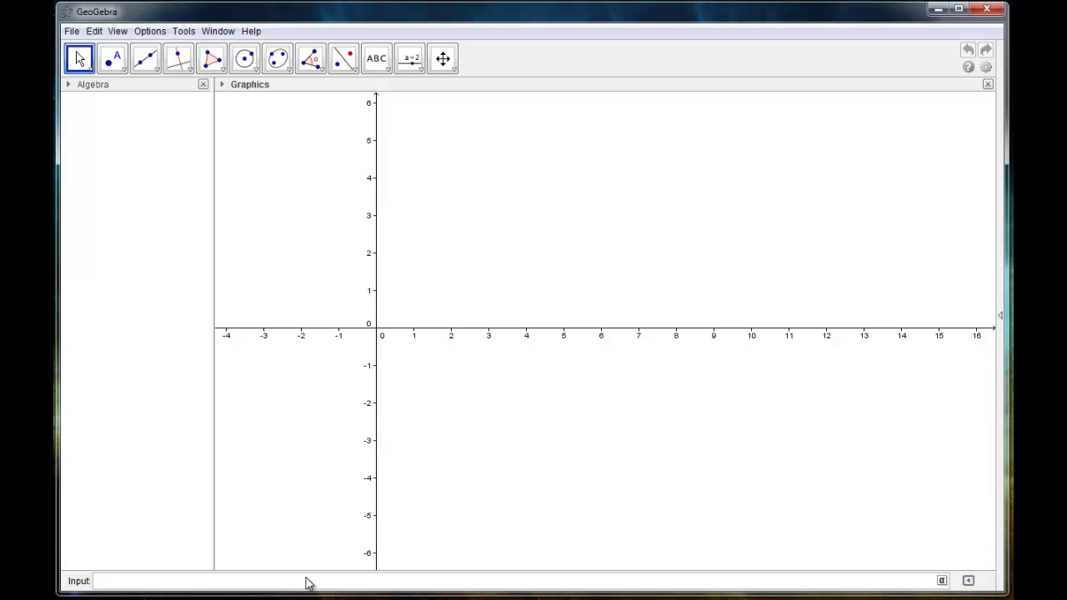
type("y = 2x + 1")
key("Return")
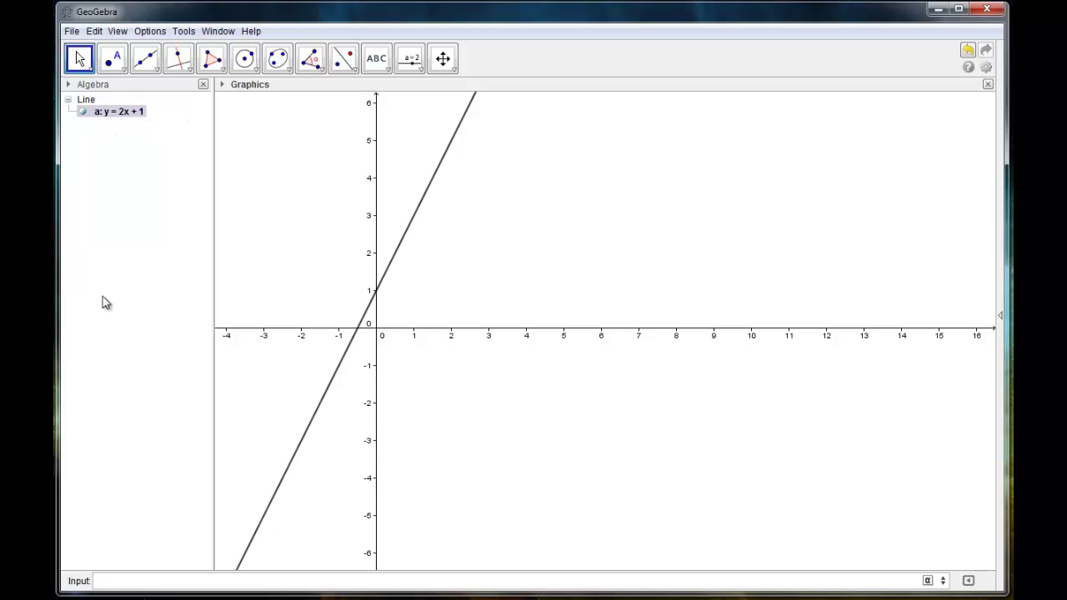
Redefine the plotted line's equation as y = 2x - 1.
left_click(81, 61)
double_click(121, 113)
left_click(139, 116)
key("BackSpace")
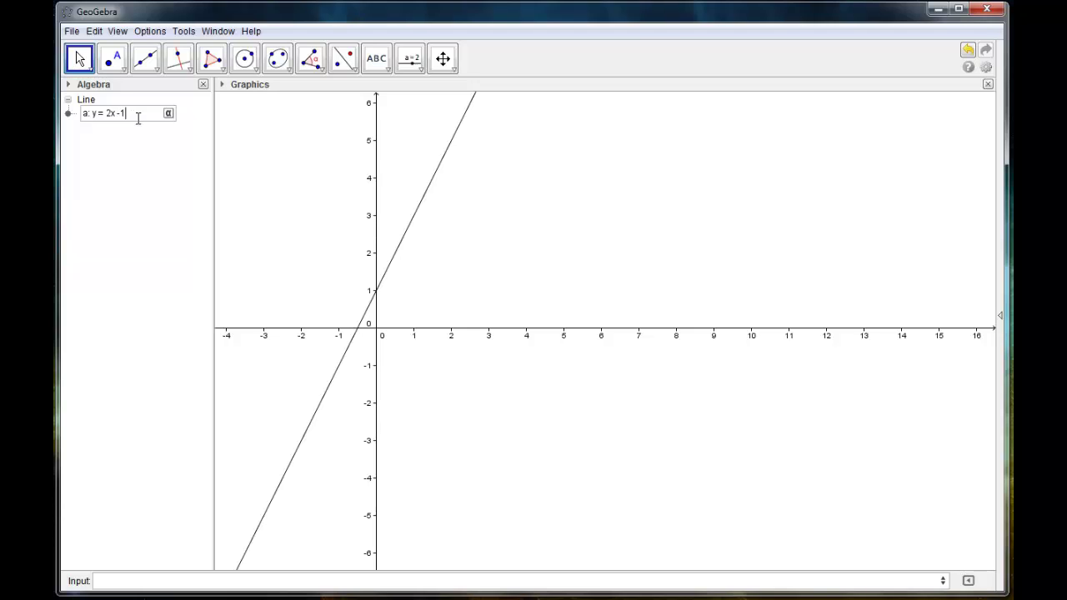
key("Return")
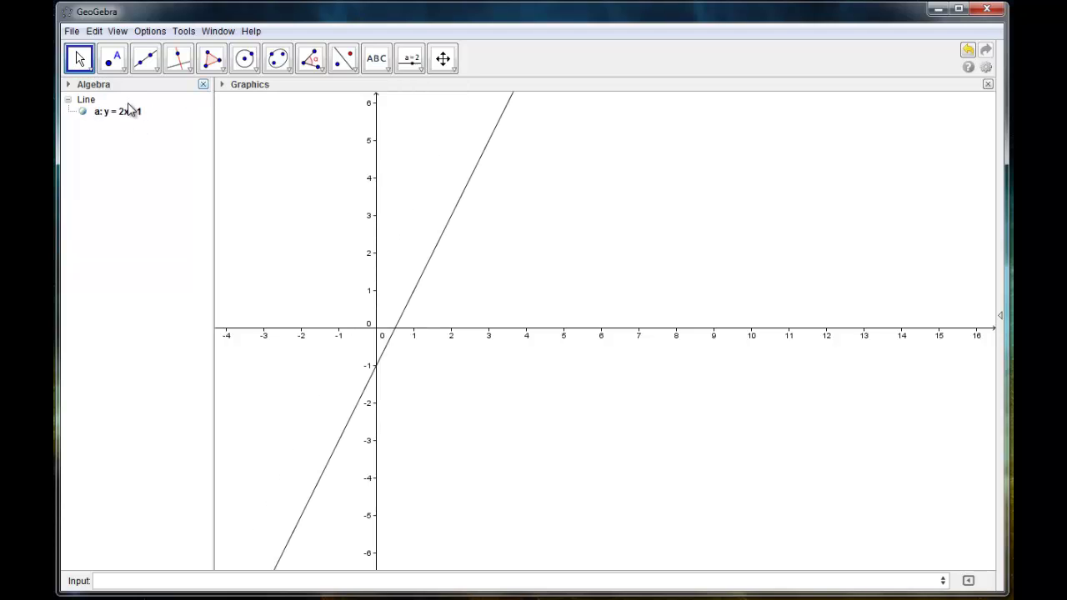
Turn on the label of line a in its object properties and set it to show the value.
right_click(121, 113)
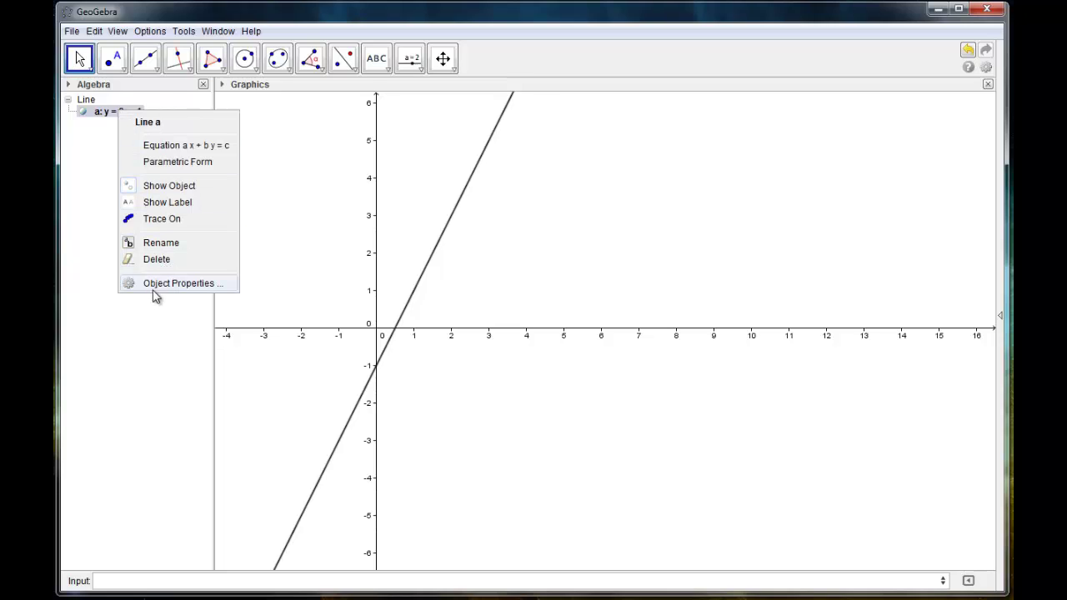
left_click(158, 350)
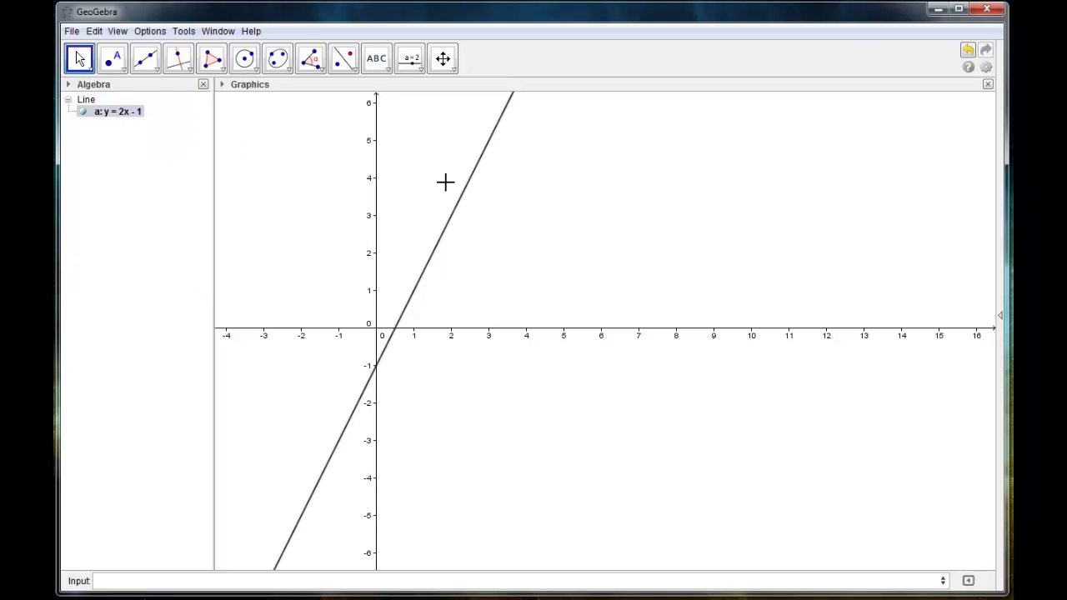
right_click(481, 164)
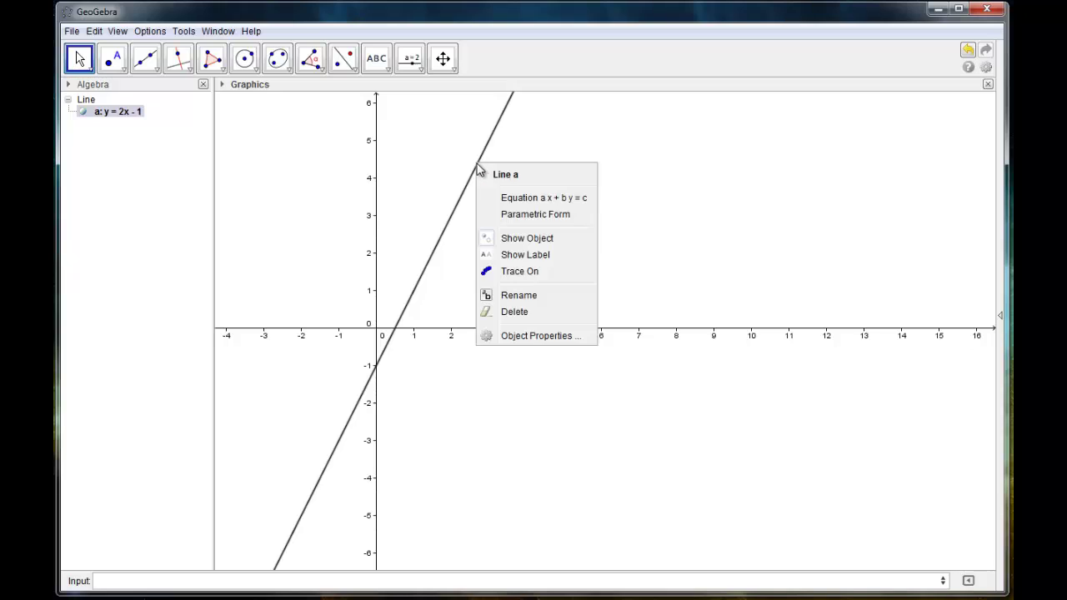
left_click(536, 335)
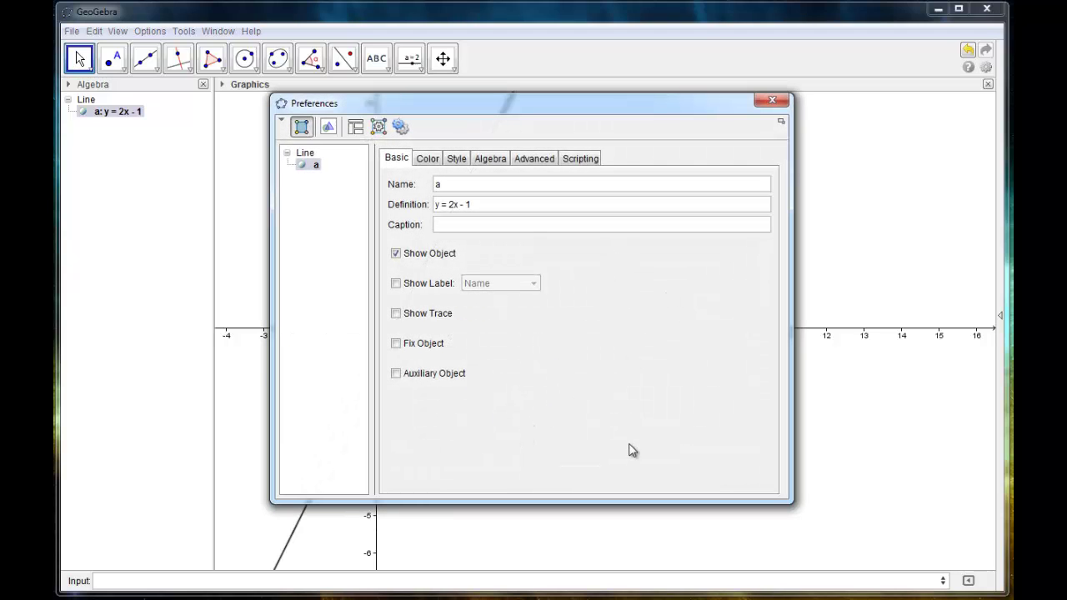
left_click_drag(428, 111, 405, 133)
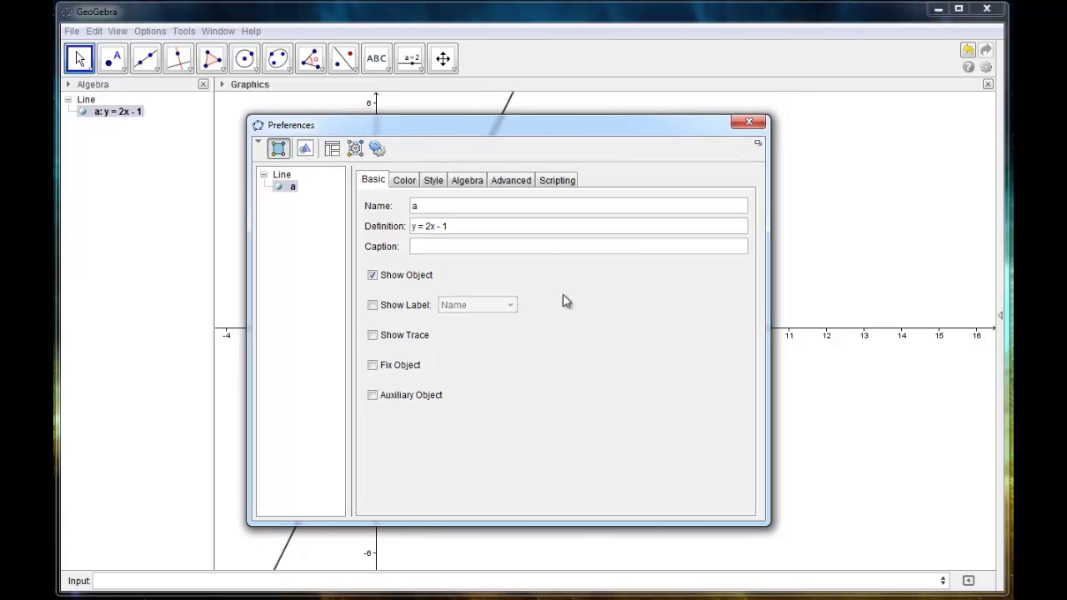
left_click(406, 308)
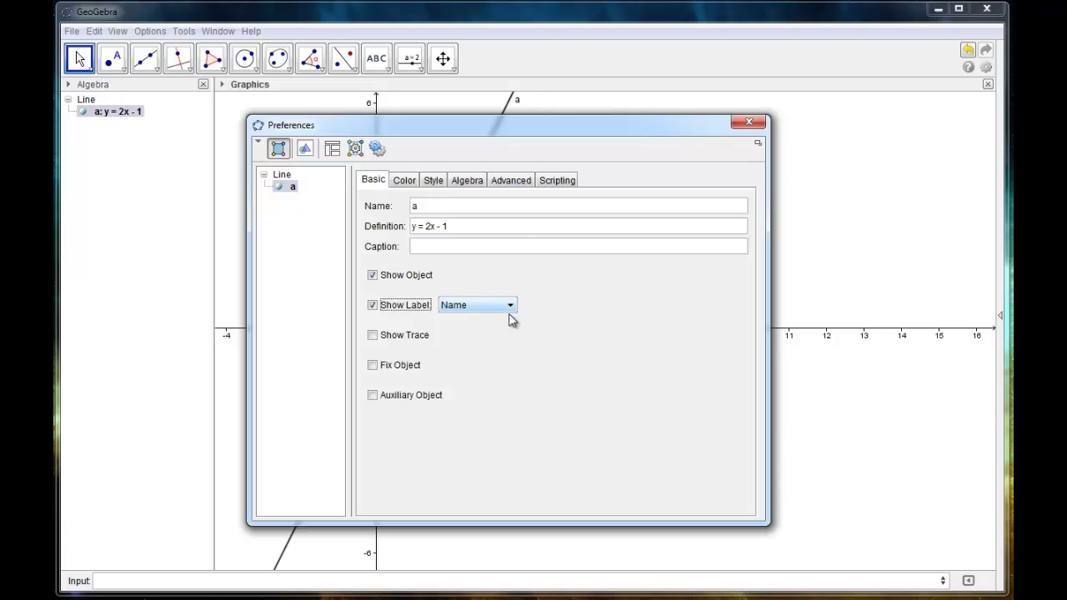
left_click(471, 305)
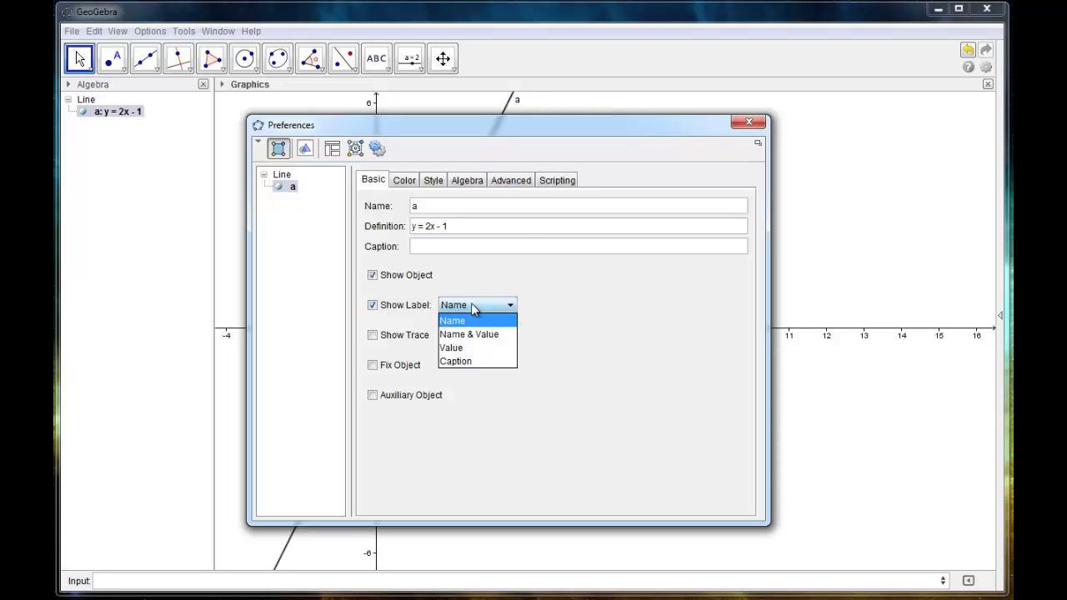
left_click(473, 348)
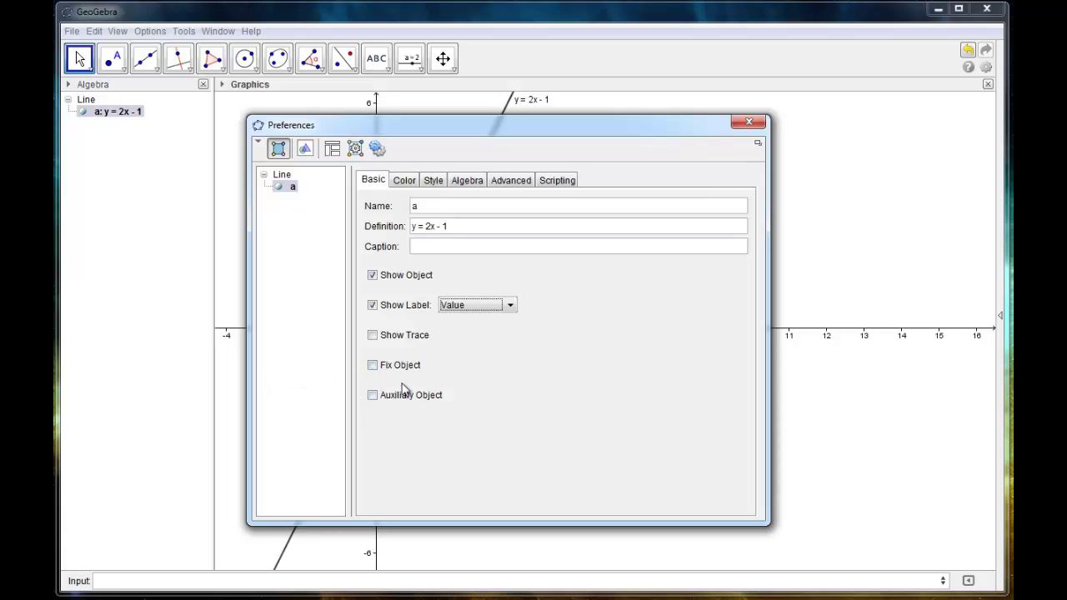
Review the line's color, style, algebra, advanced and scripting properties, and close the properties without changing them.
left_click(404, 181)
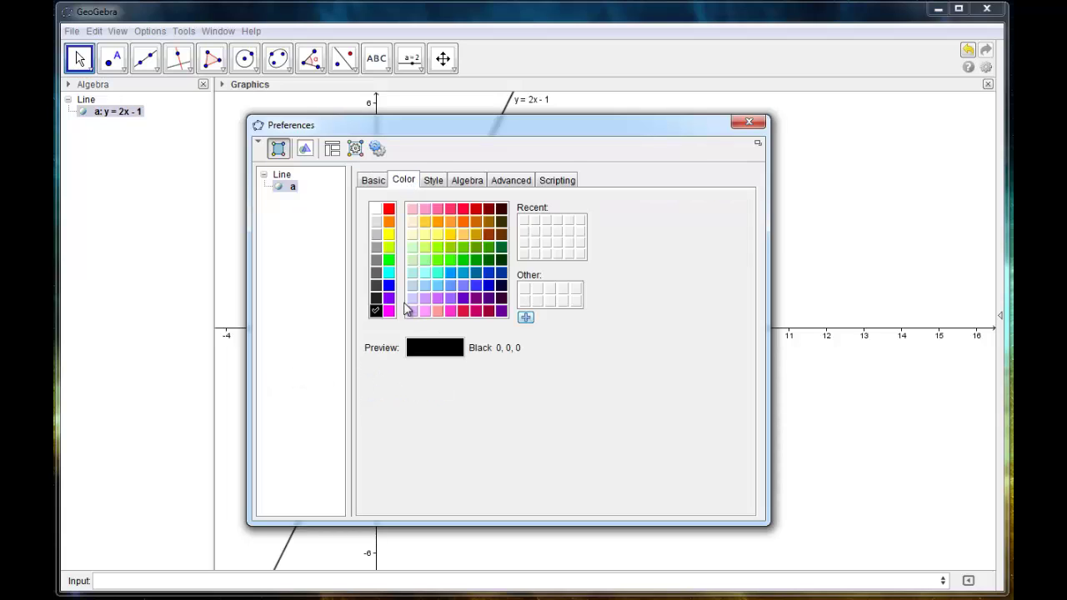
left_click(432, 181)
left_click(443, 271)
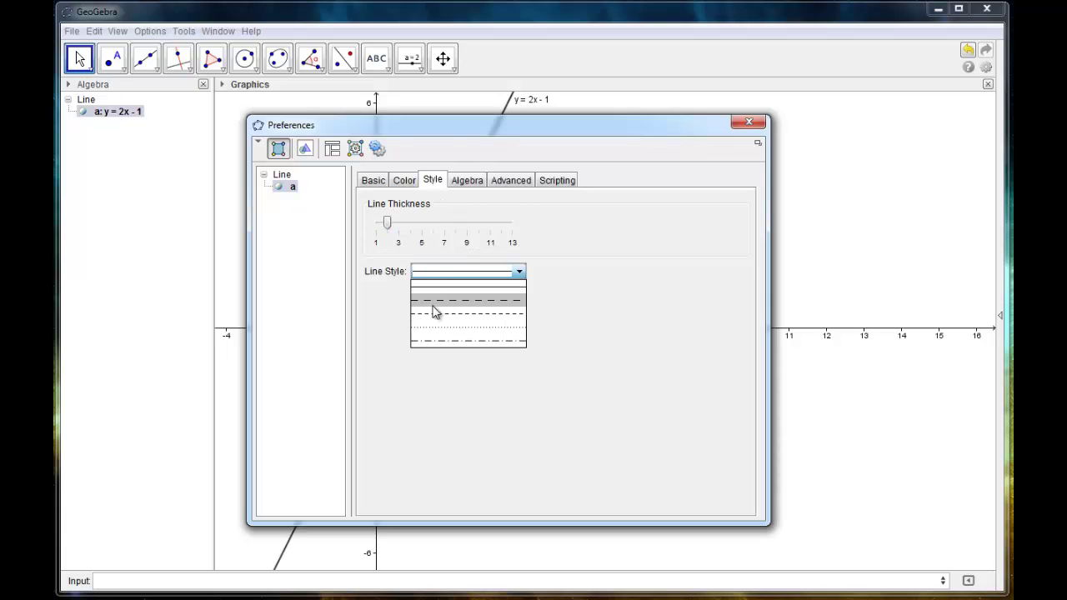
left_click(466, 182)
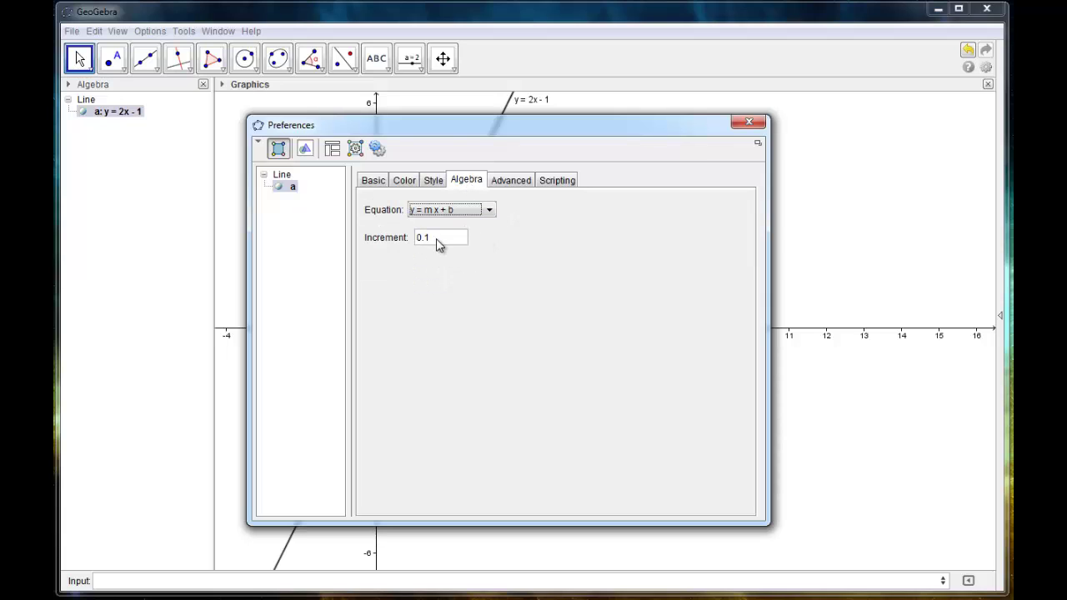
left_click(467, 209)
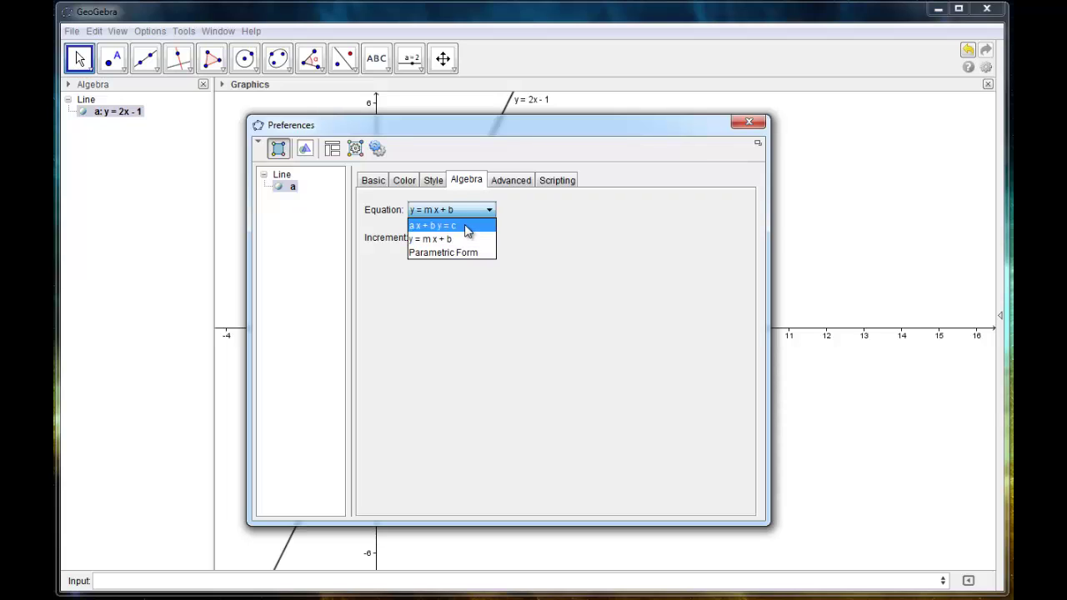
left_click(513, 182)
left_click(546, 182)
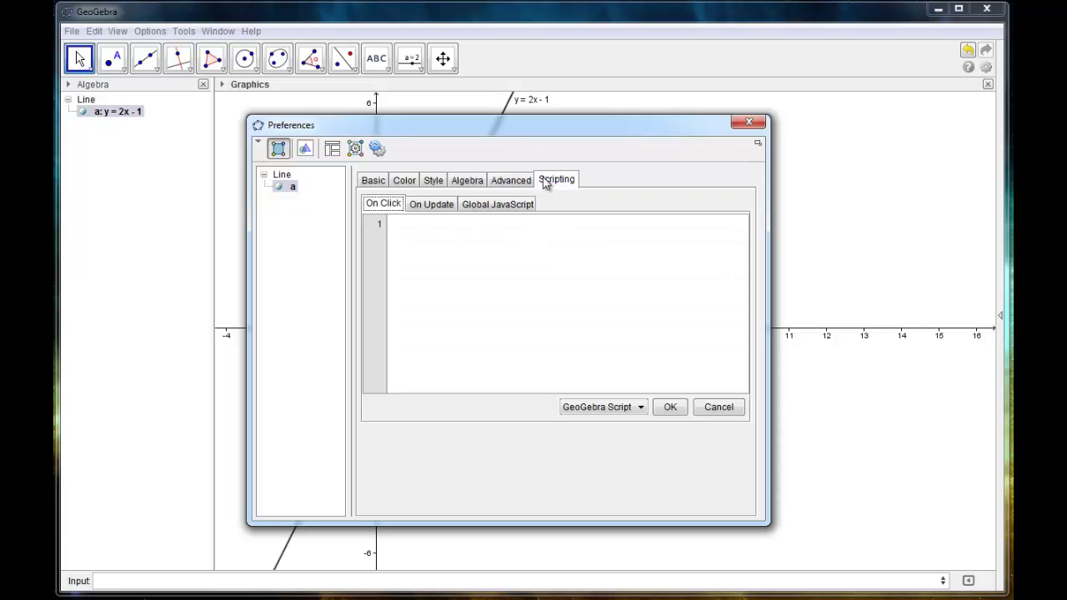
left_click(748, 122)
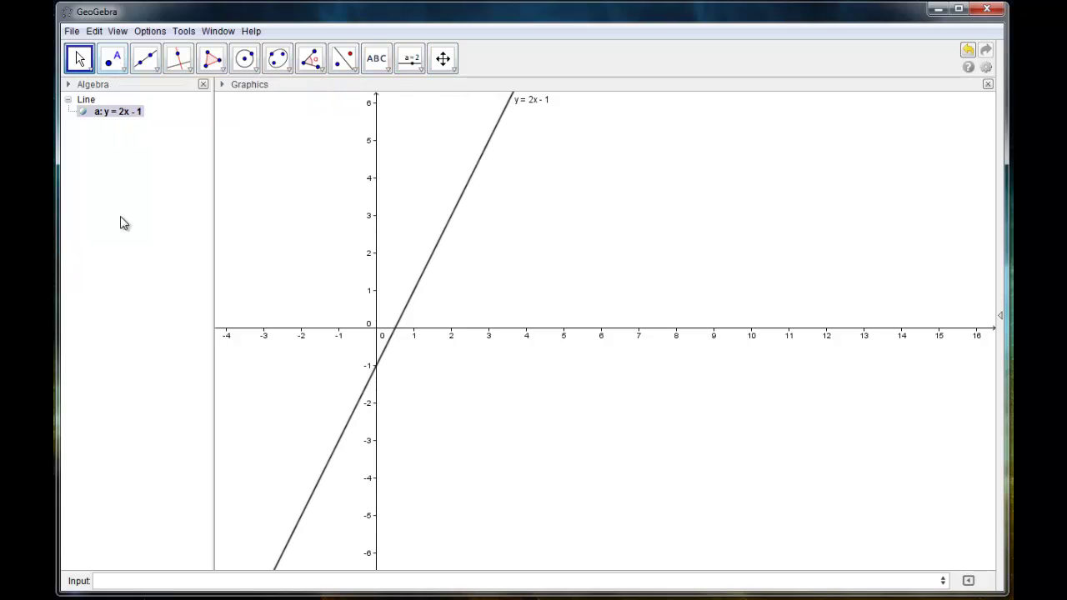
left_click(119, 65)
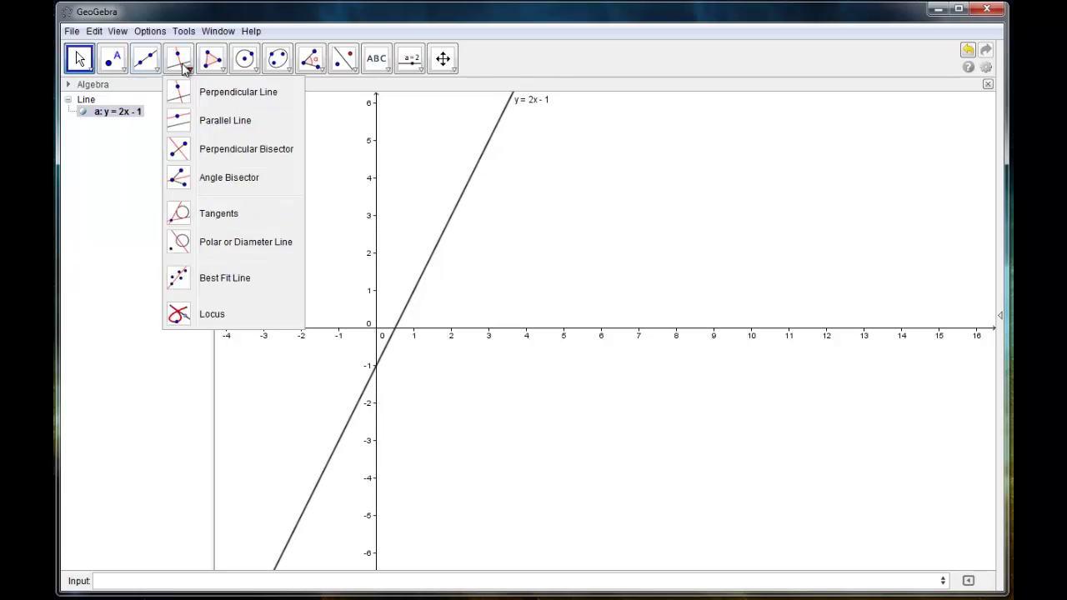
mouse_move(444, 64)
mouse_move(91, 73)
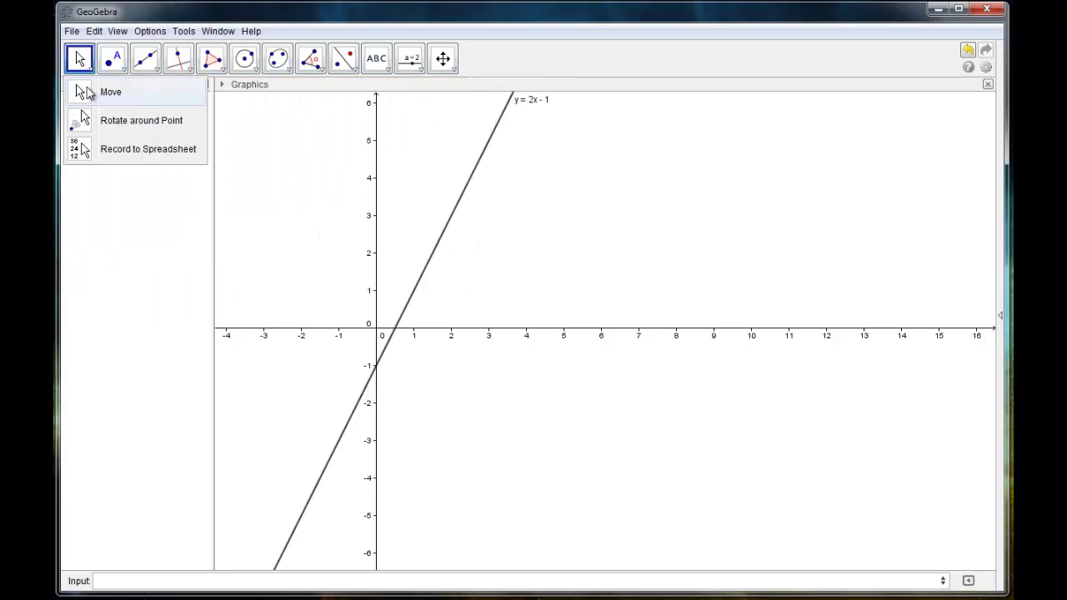
left_click(82, 94)
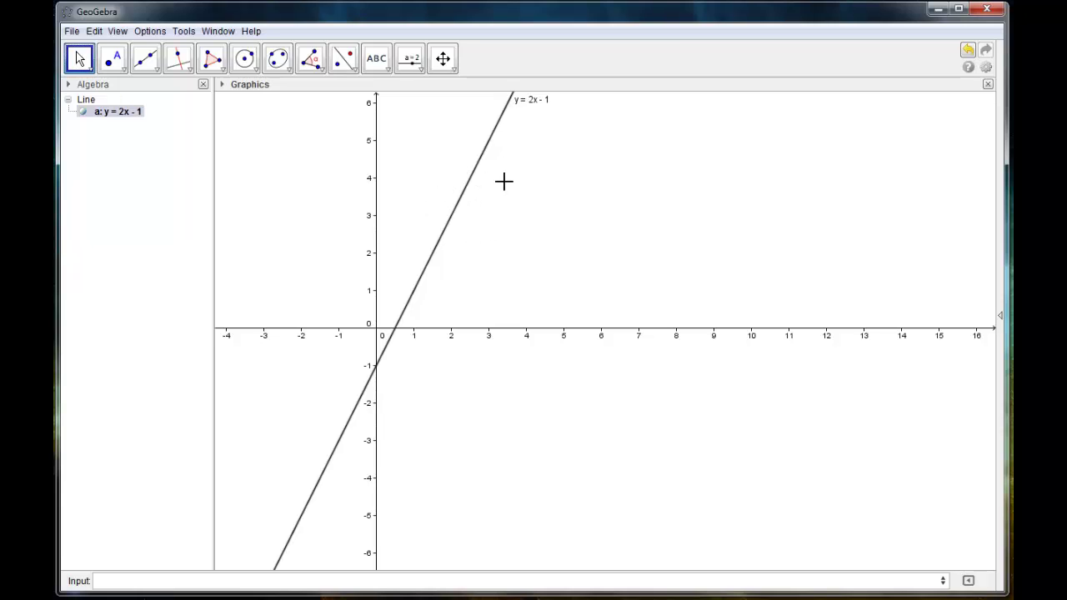
left_click_drag(530, 178, 552, 269)
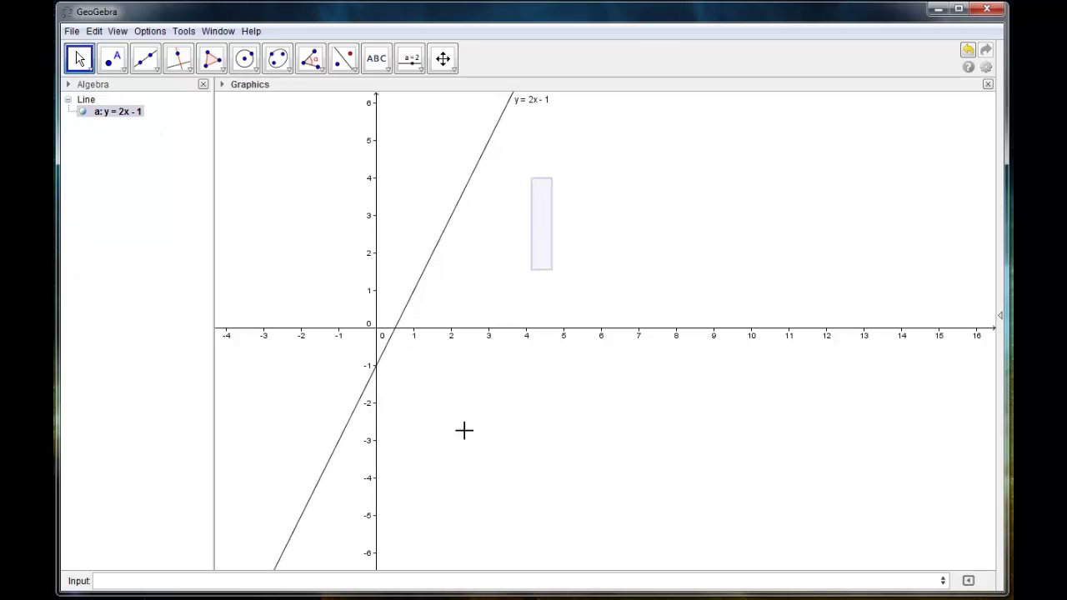
left_click(155, 72)
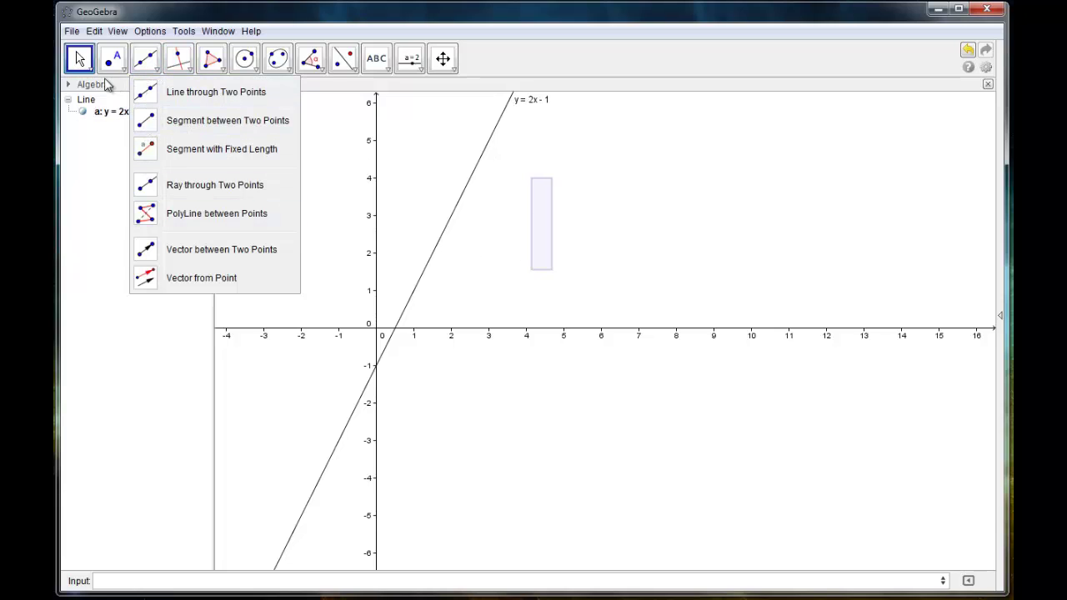
left_click(84, 62)
left_click(86, 94)
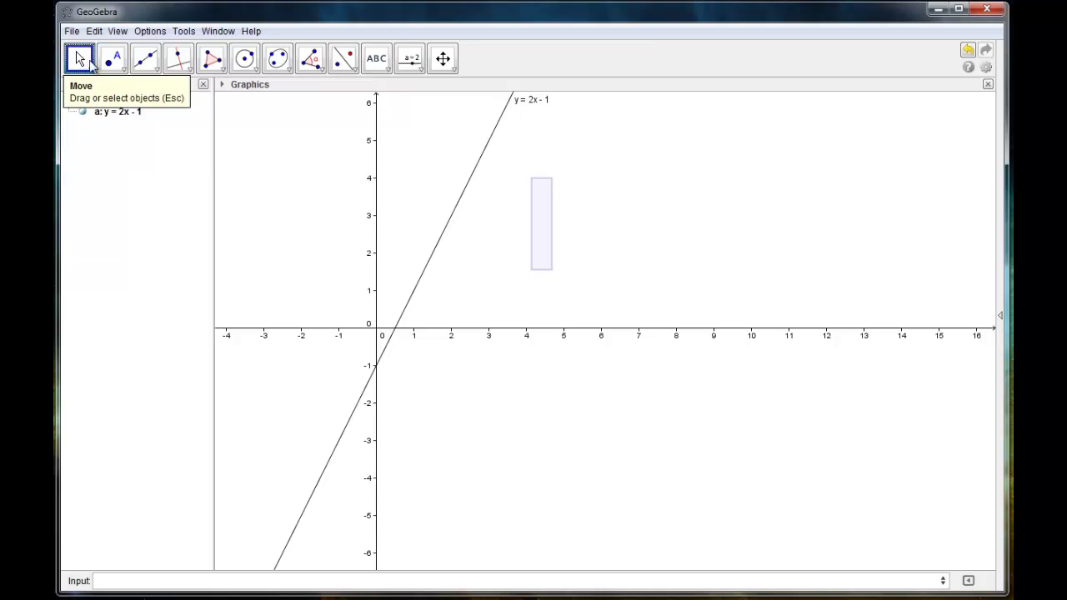
Place three free points at (7, 3), about (1.28, 4.6) and about (-2.04, 1.86).
left_click(123, 71)
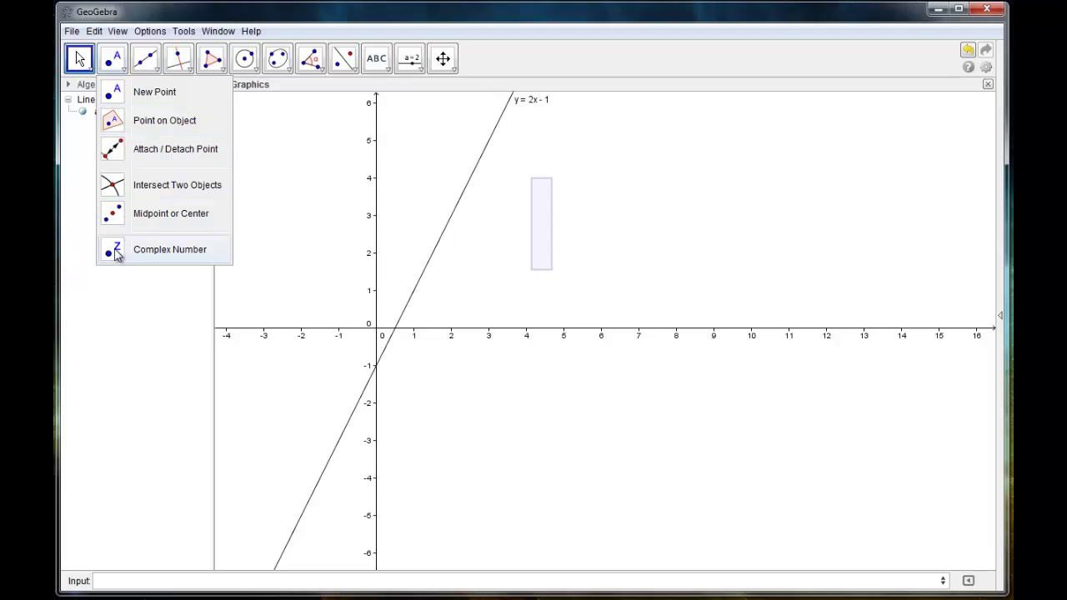
left_click(116, 100)
left_click(638, 215)
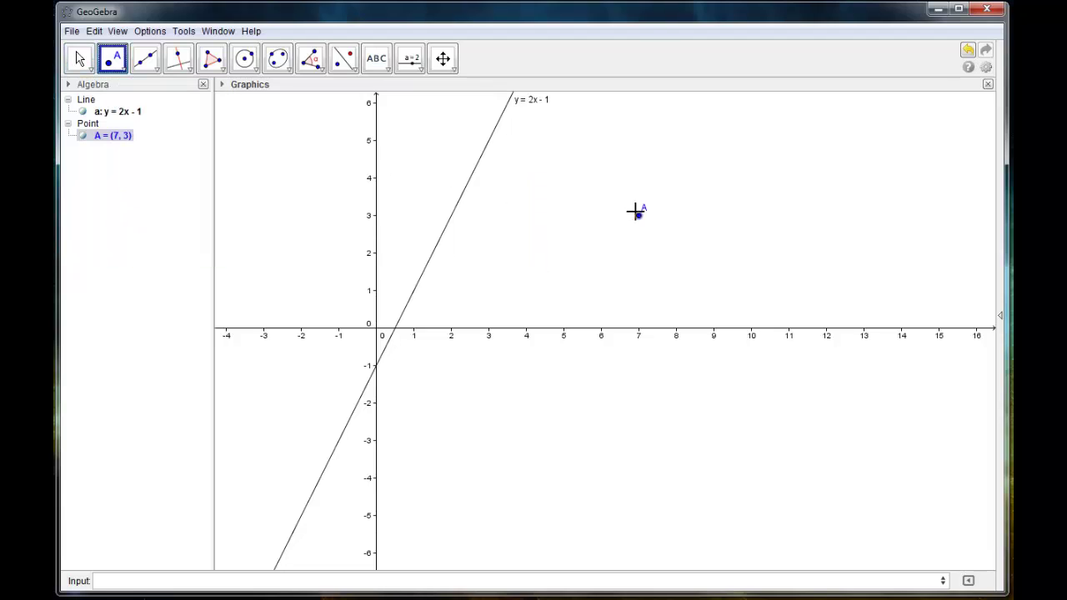
left_click(424, 155)
left_click(300, 257)
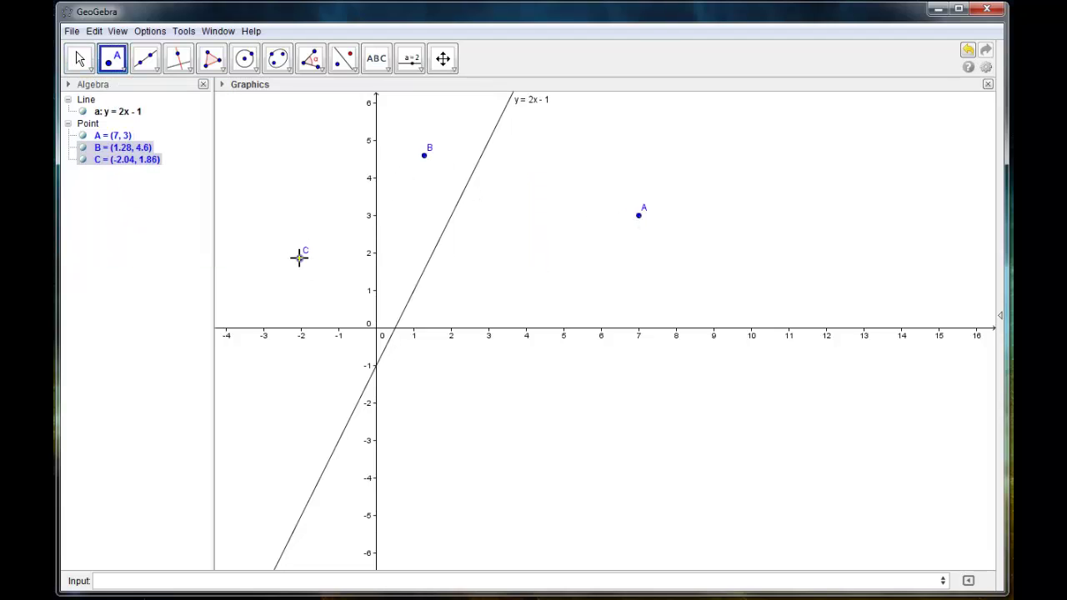
Attach point B to the line y = 2x - 1 and move it along the line to about (2.63, 4.26).
left_click(115, 74)
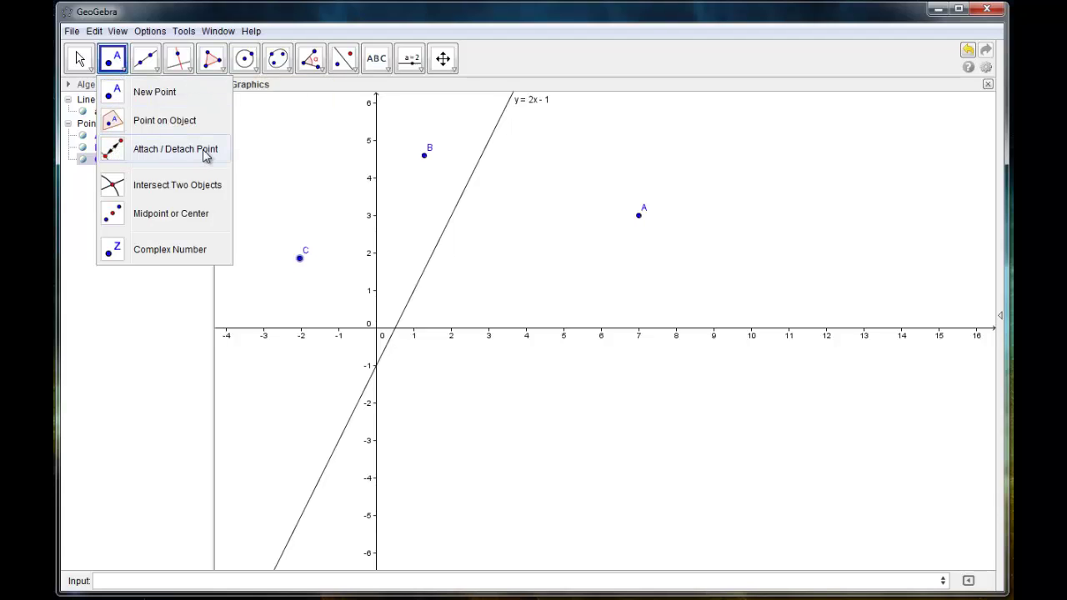
left_click(125, 155)
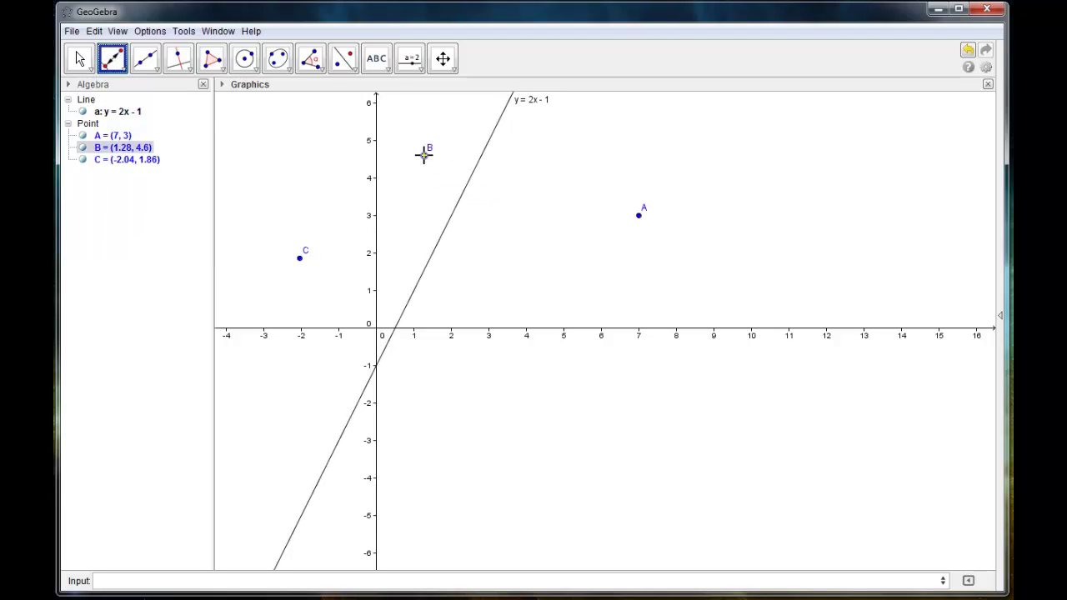
left_click(424, 156)
left_click(477, 164)
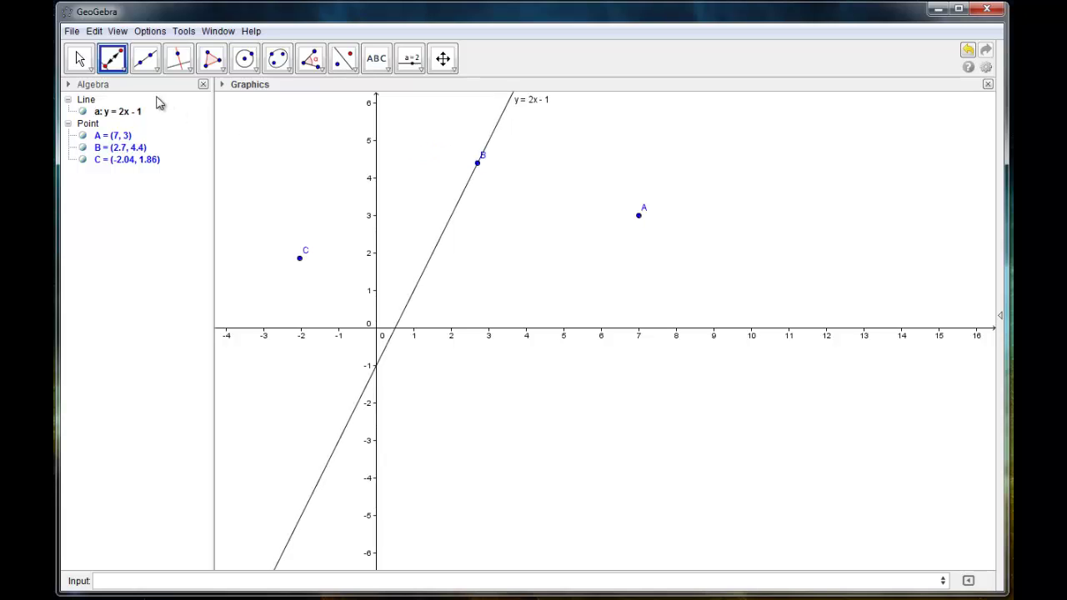
left_click(79, 58)
left_click_drag(482, 172, 531, 195)
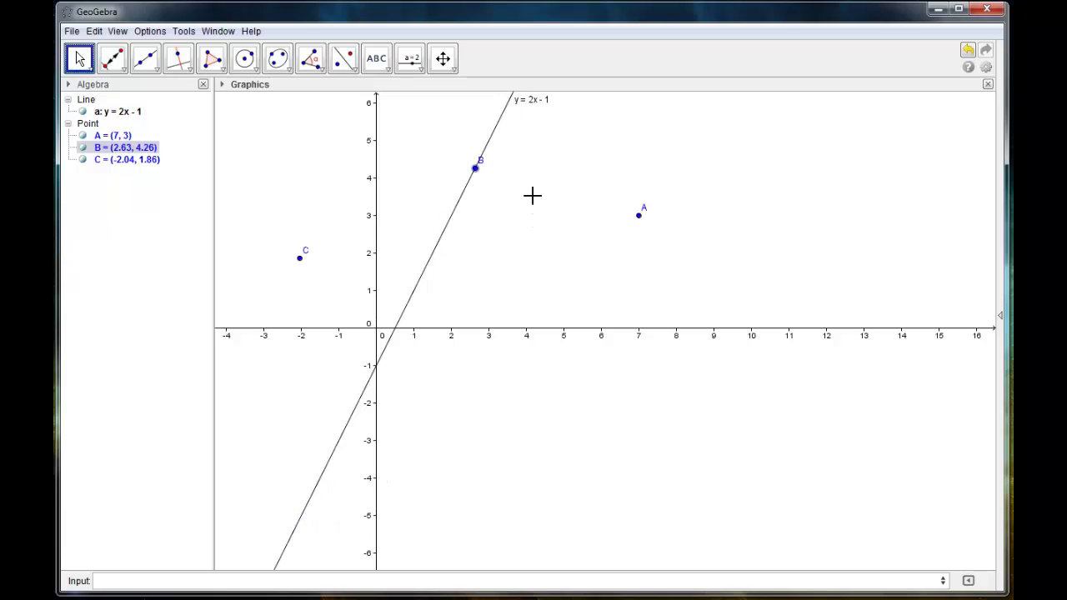
Draw a line through points C and A.
left_click(155, 68)
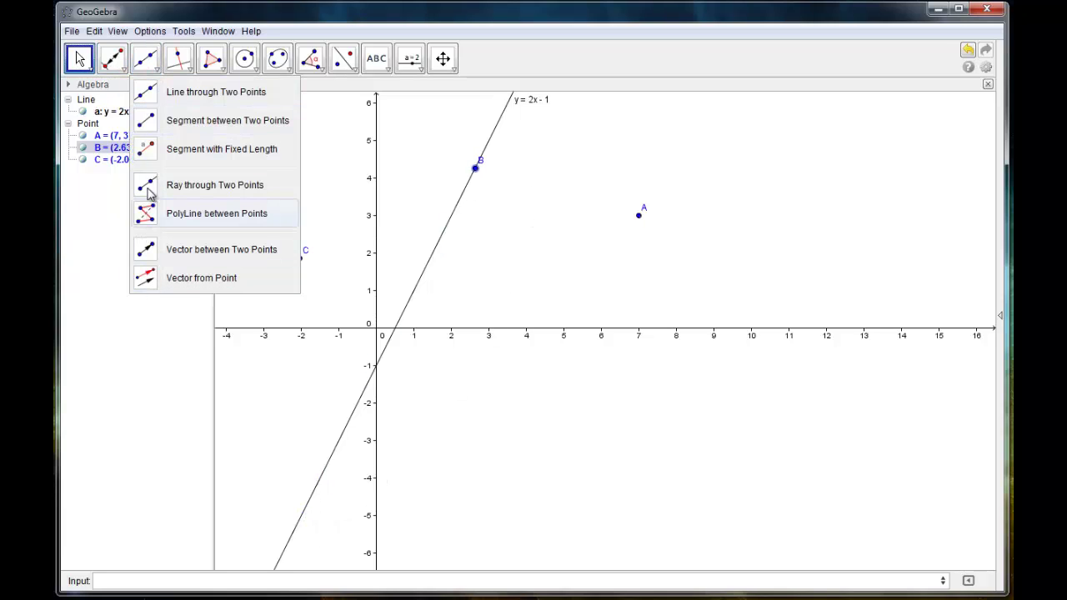
left_click(153, 98)
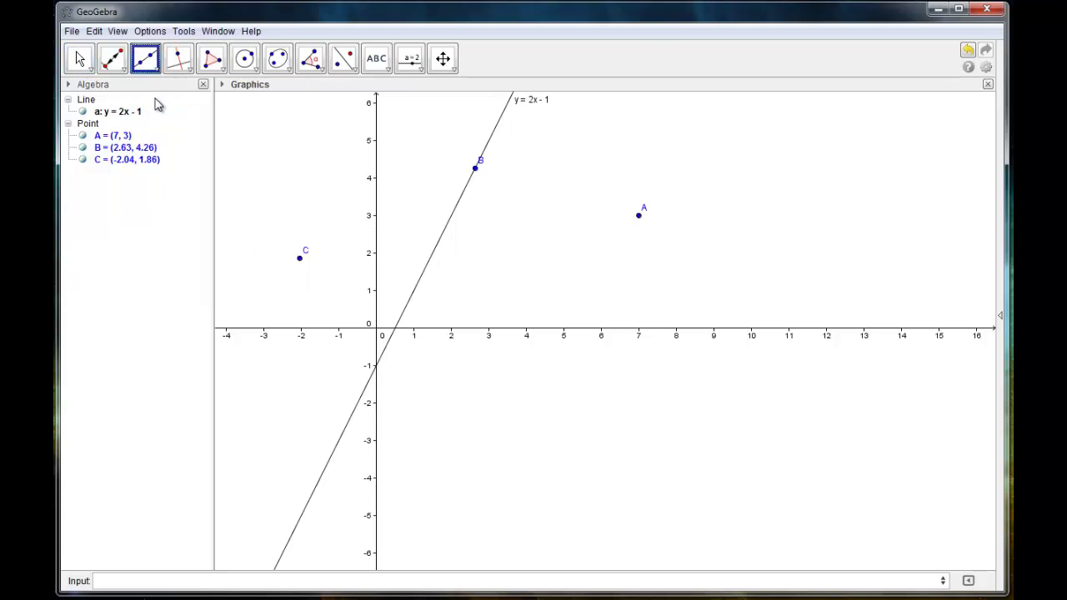
left_click(300, 258)
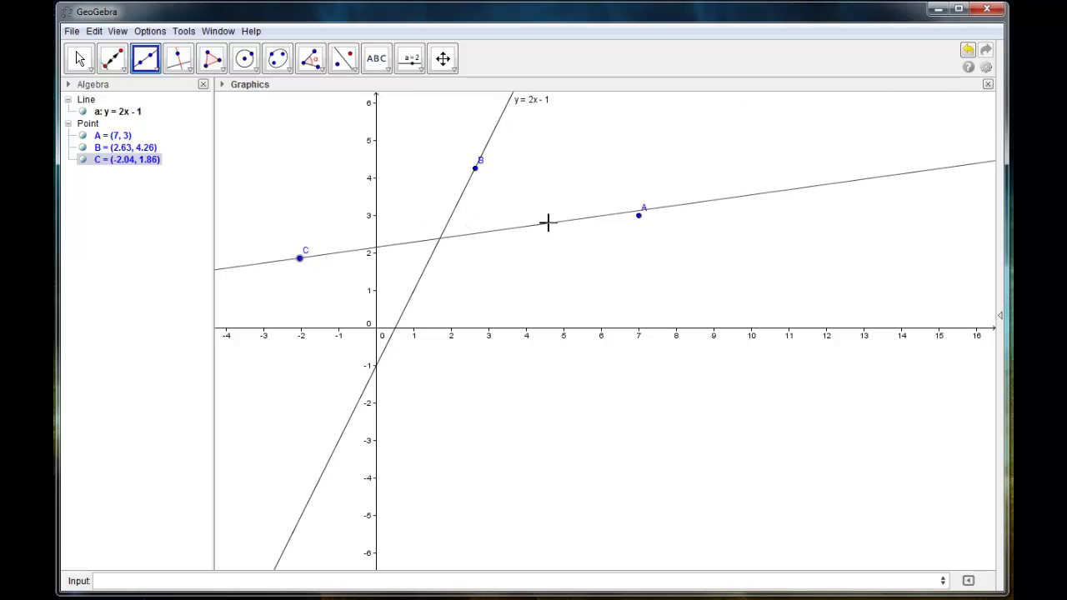
left_click(638, 216)
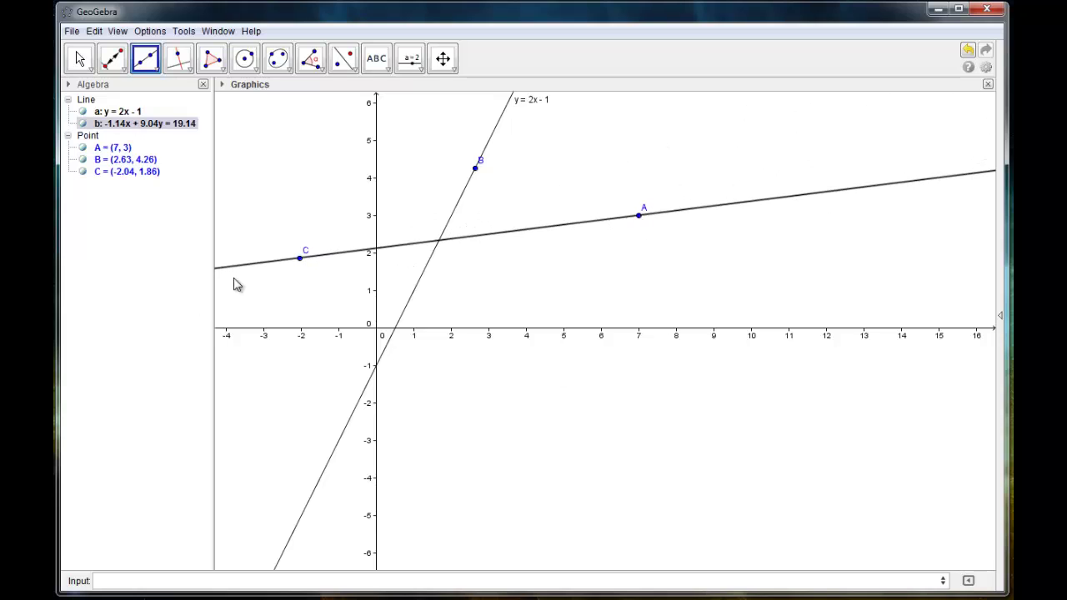
Draw a segment between points C and B.
left_click(150, 80)
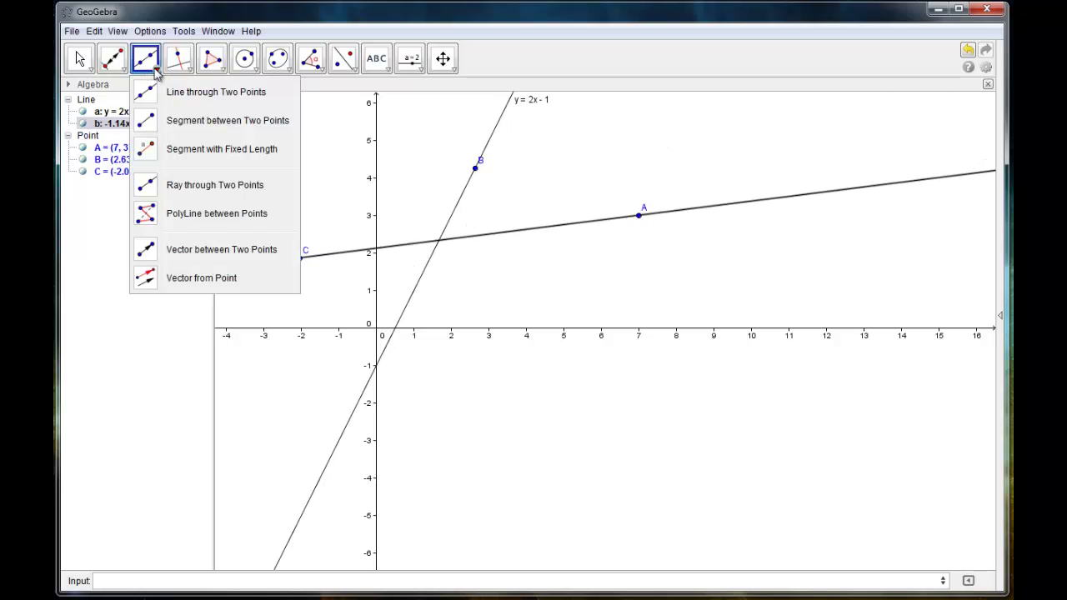
left_click(144, 123)
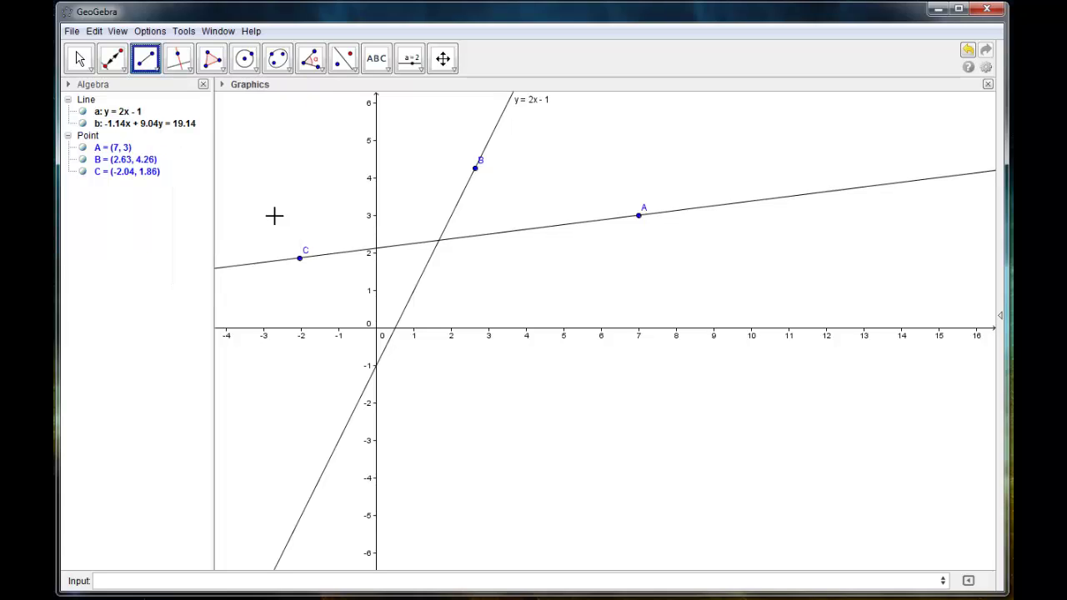
left_click(300, 259)
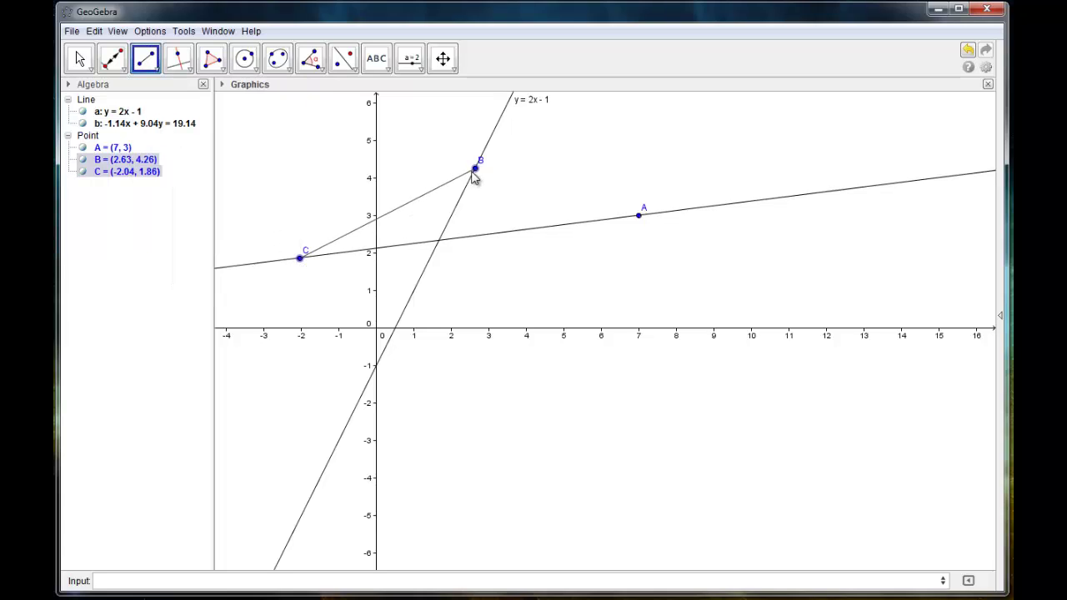
left_click(475, 168)
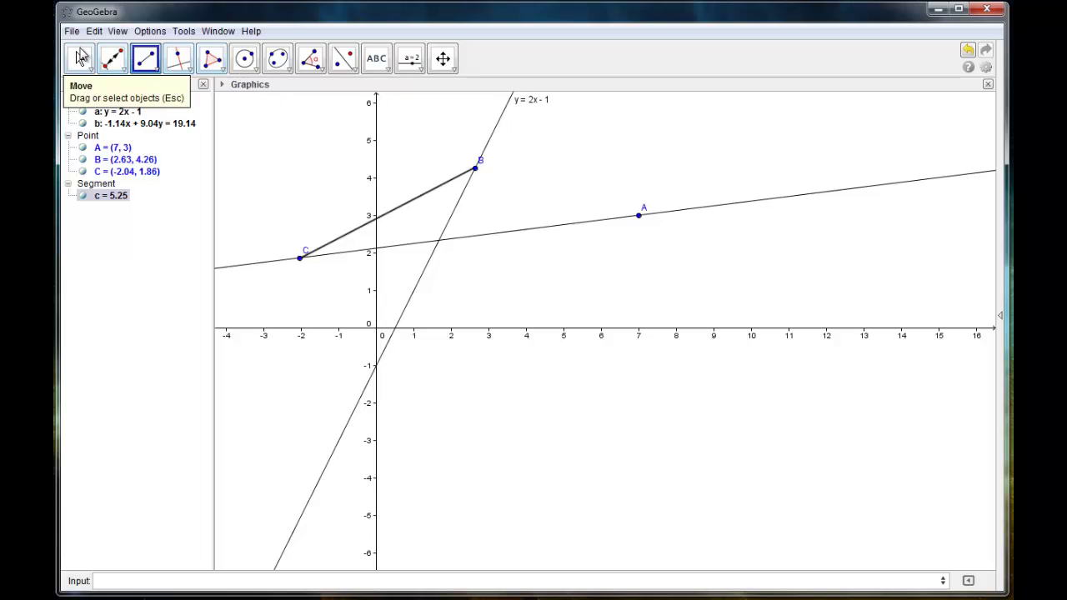
Move point C to about (-2.62, 2.78), point A to about (7.32, 1.9), and point B along its line to (0, -1).
left_click(80, 58)
left_click(111, 160)
left_click(116, 171)
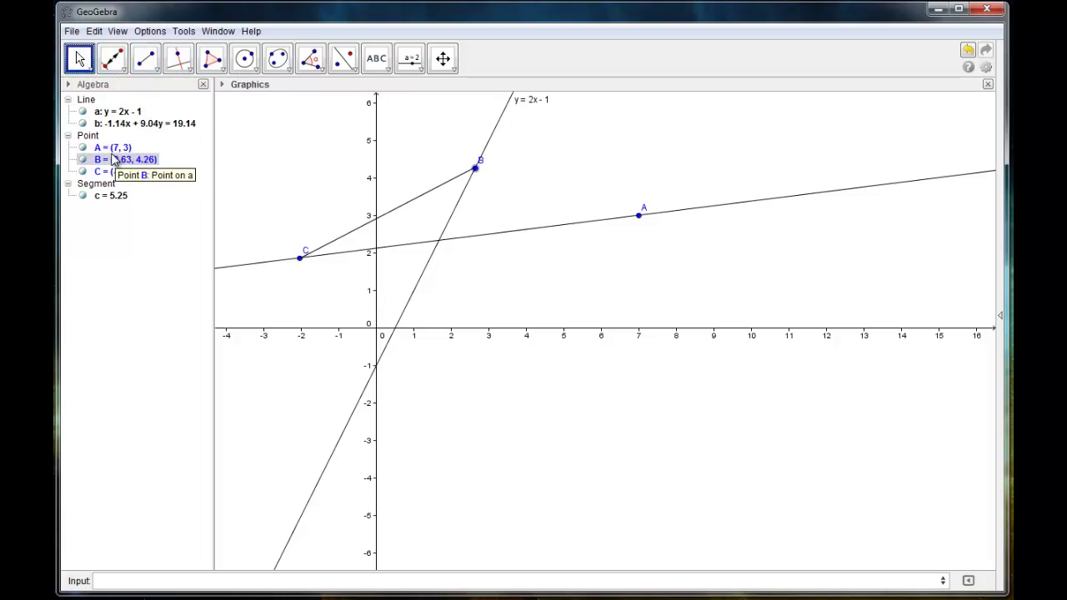
left_click_drag(300, 260, 281, 230)
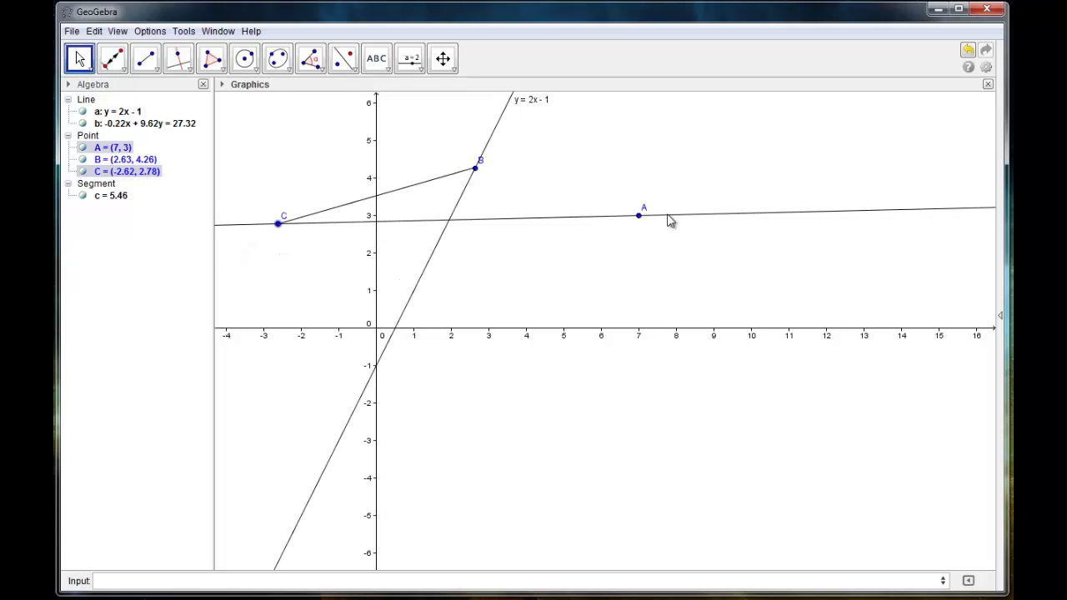
left_click_drag(642, 217, 663, 242)
left_click_drag(480, 173, 379, 370)
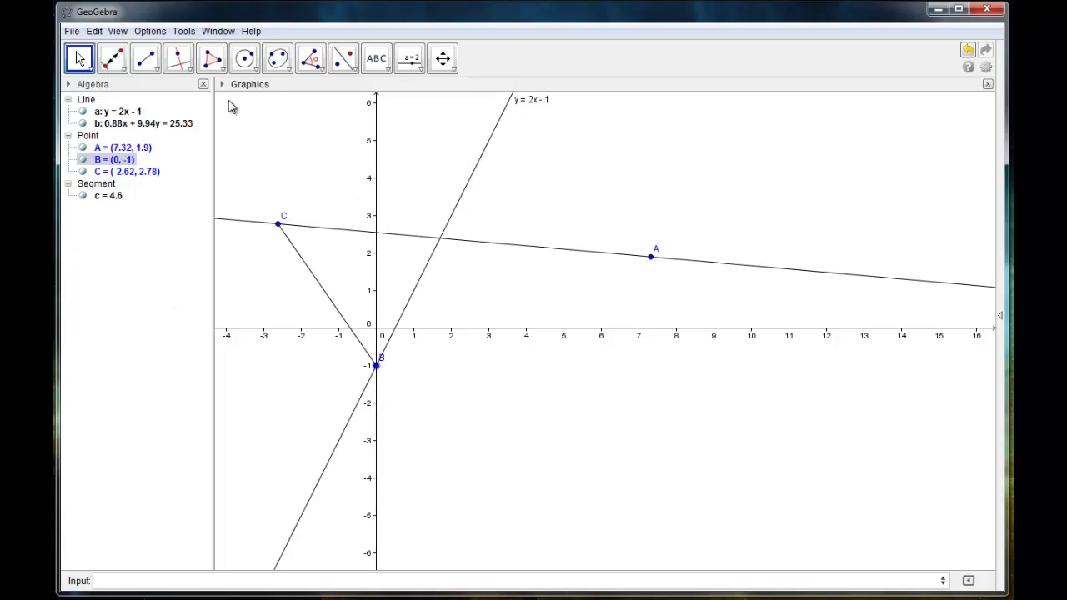
Construct a triangle with the Polygon tool using points C, B and A as vertices.
left_click(188, 71)
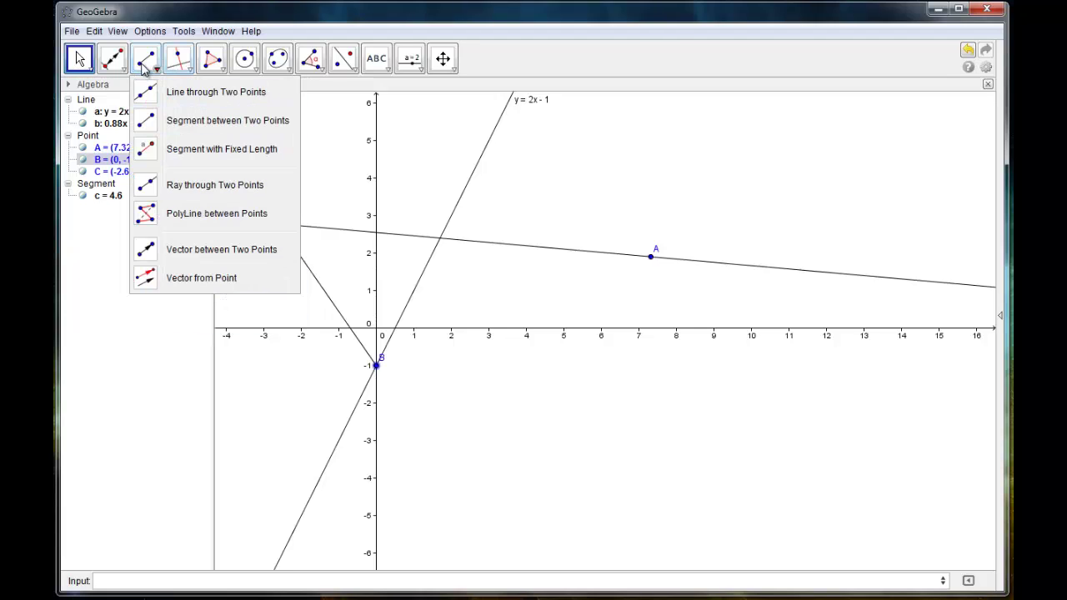
mouse_move(215, 67)
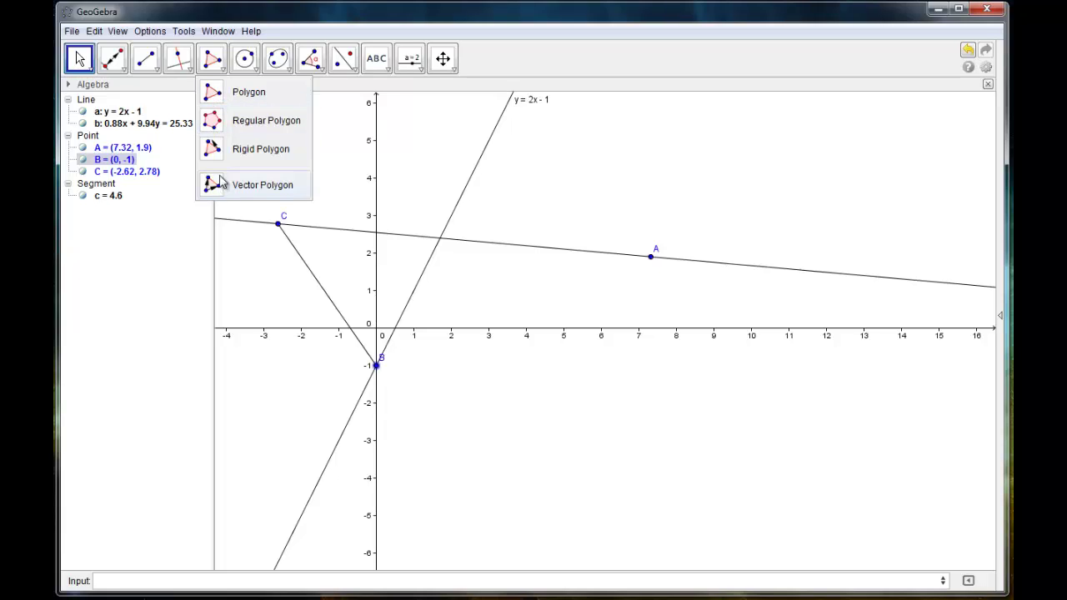
left_click(211, 91)
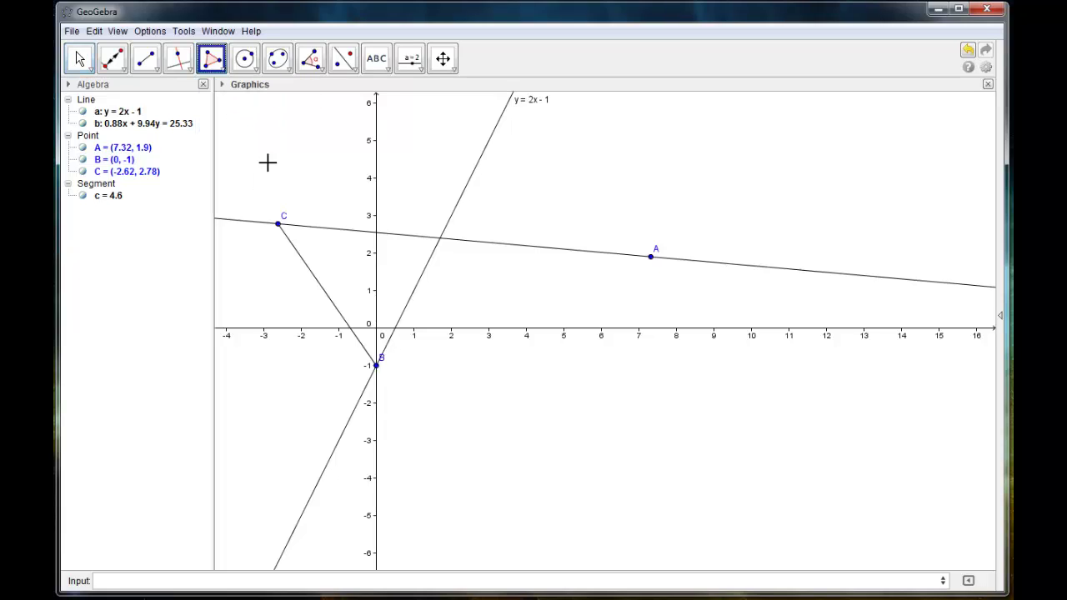
left_click(278, 224)
left_click(379, 369)
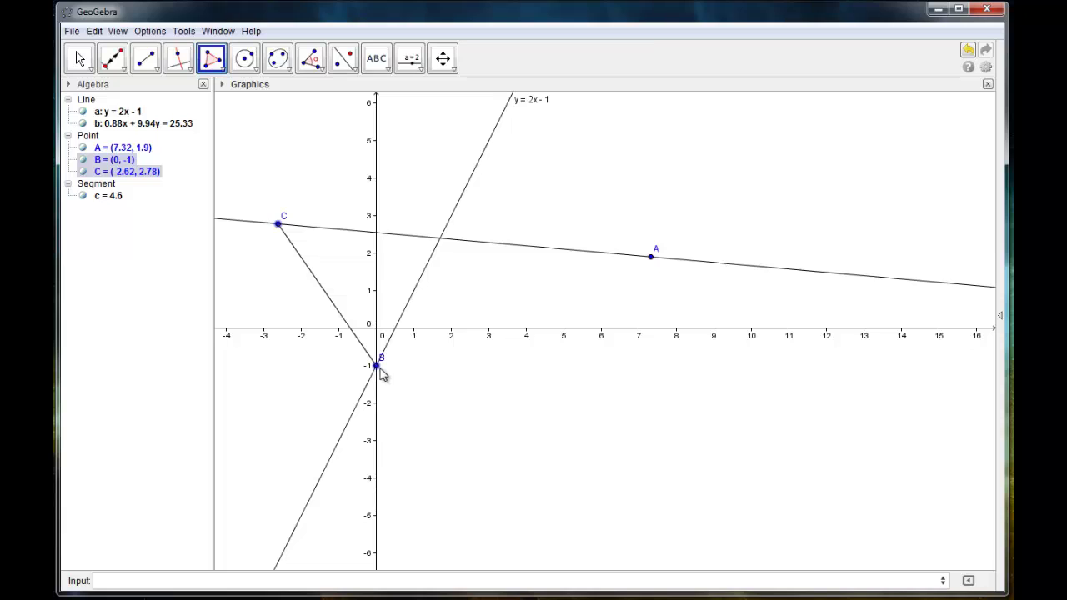
left_click(651, 256)
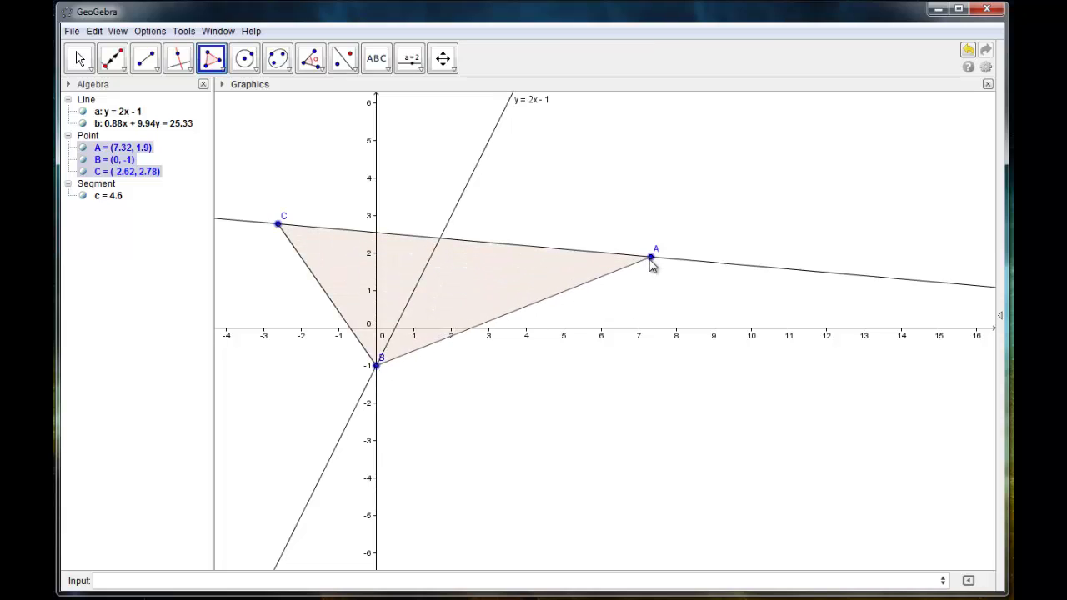
left_click(278, 223)
Move the triangle's vertex C to about (-2.88, 3.5) and vertex B to about (-0.16, -1.33).
key("Escape")
left_click_drag(276, 227, 268, 196)
mouse_move(376, 365)
left_mouse_down()
mouse_move(348, 458)
mouse_move(371, 377)
left_mouse_up()
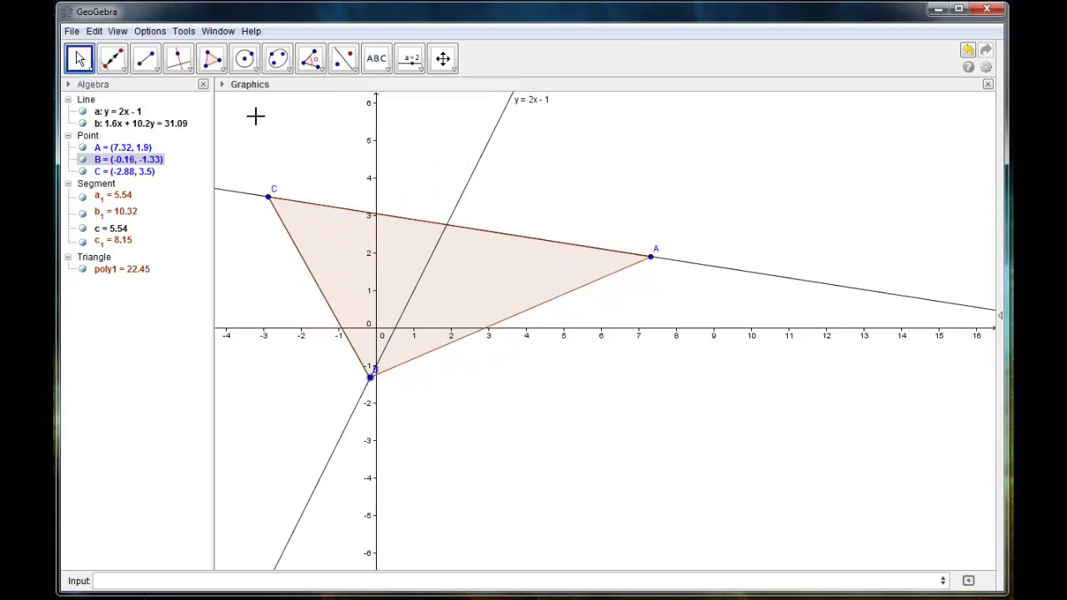
Create the intersection point of line CA with y = 2x - 1, and move point A to about (8.76, 3.32).
left_click(121, 72)
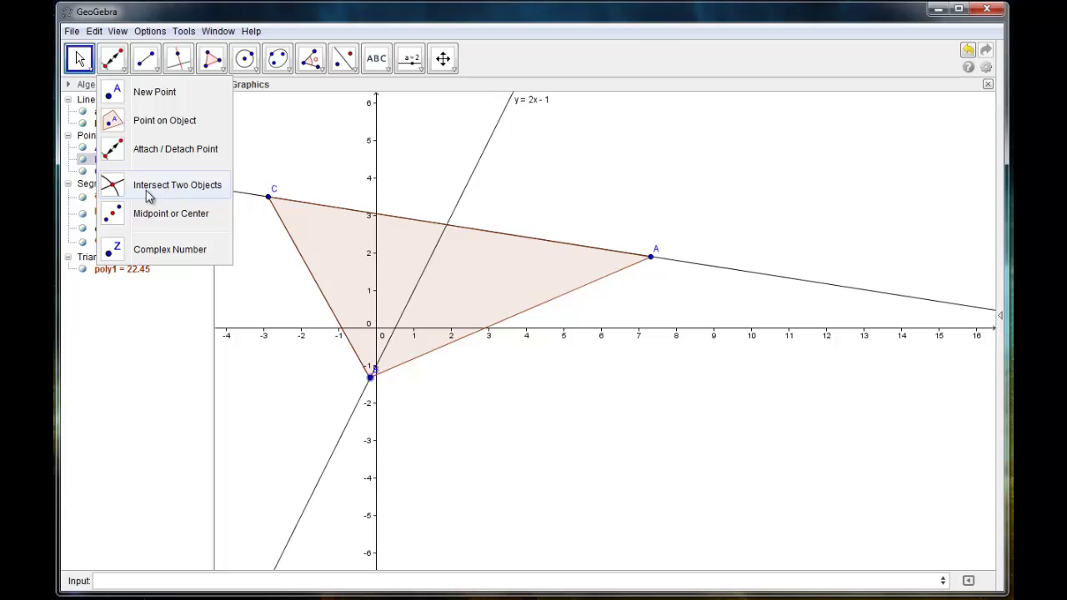
left_click(114, 188)
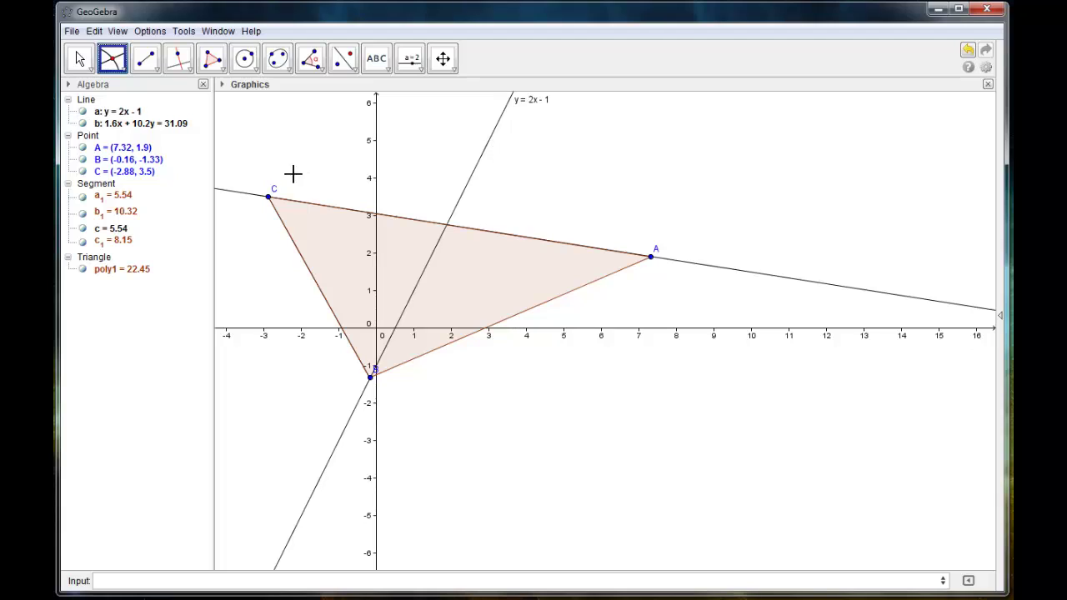
left_click(222, 193)
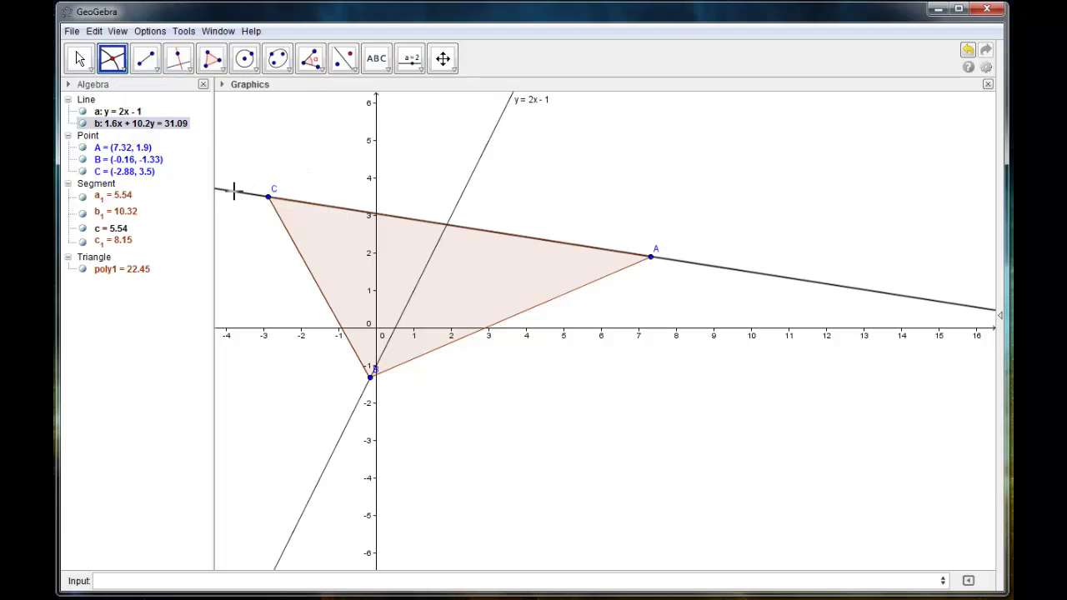
left_click(487, 159)
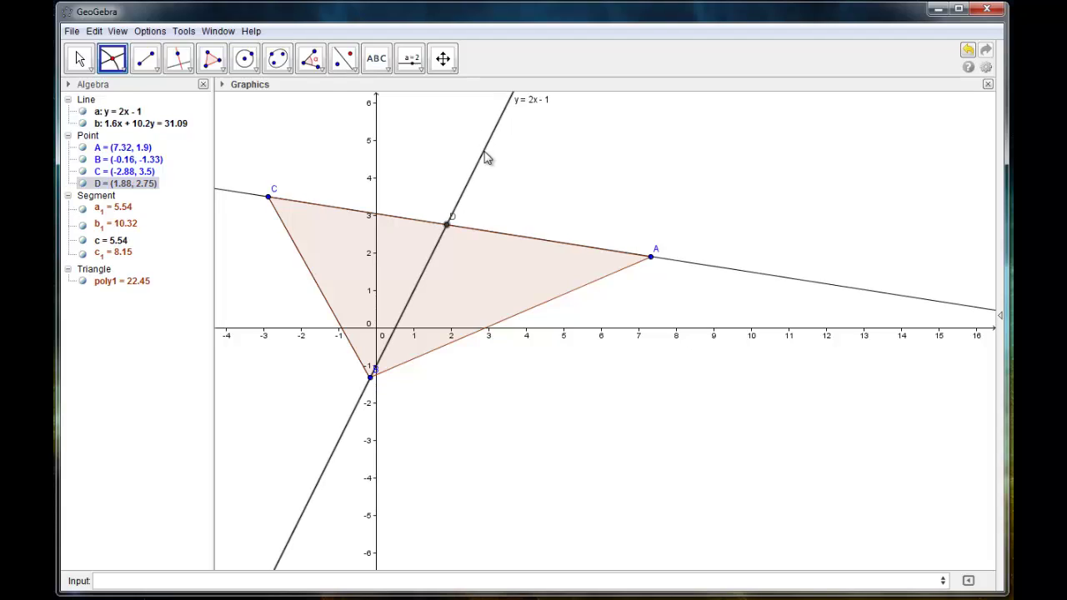
key("Escape")
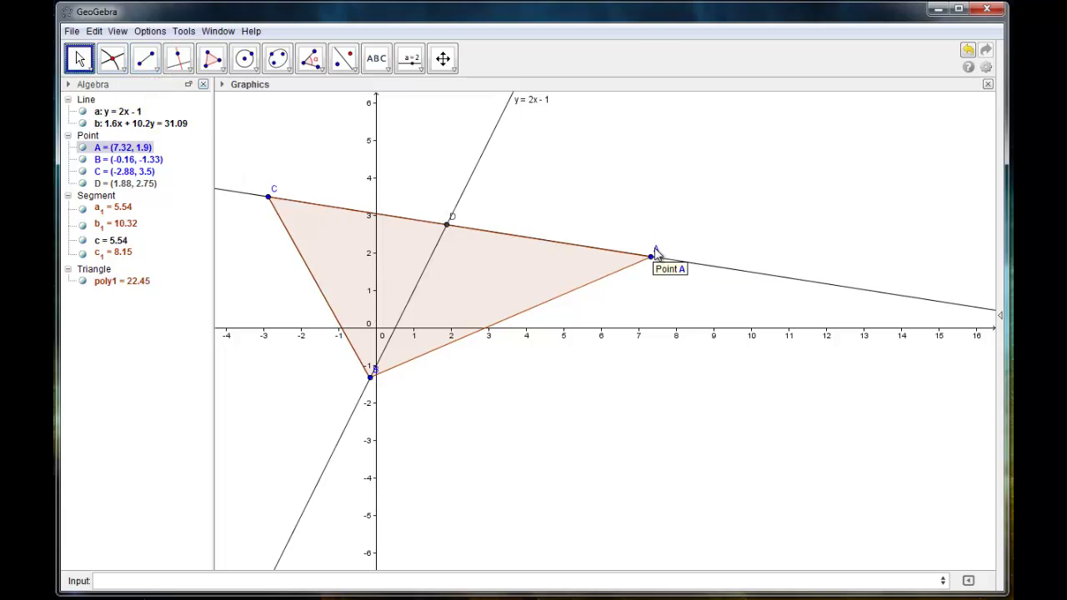
left_click_drag(652, 258, 707, 210)
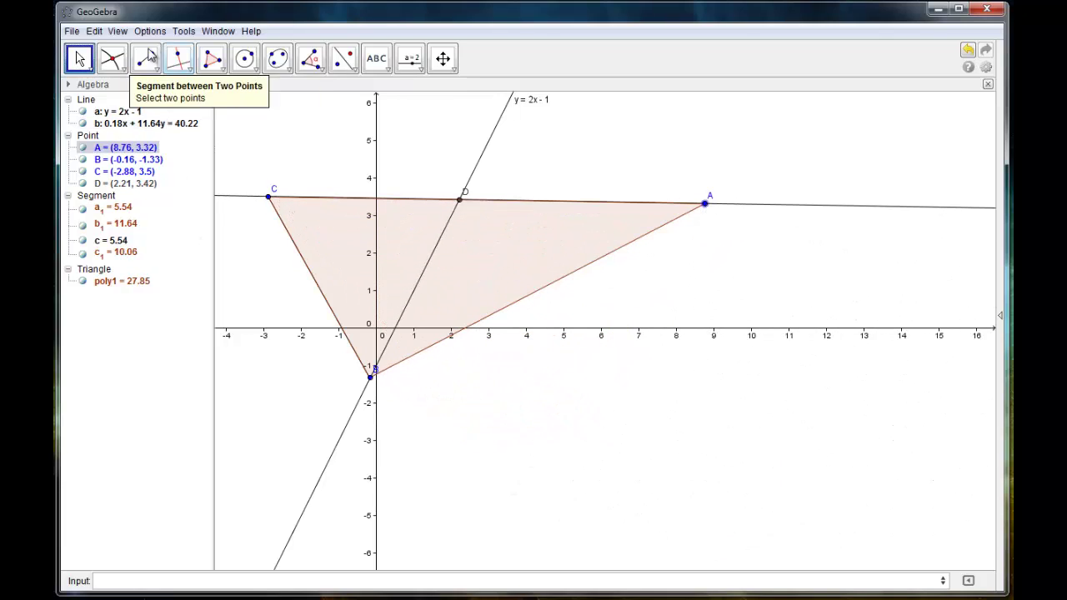
left_click(254, 70)
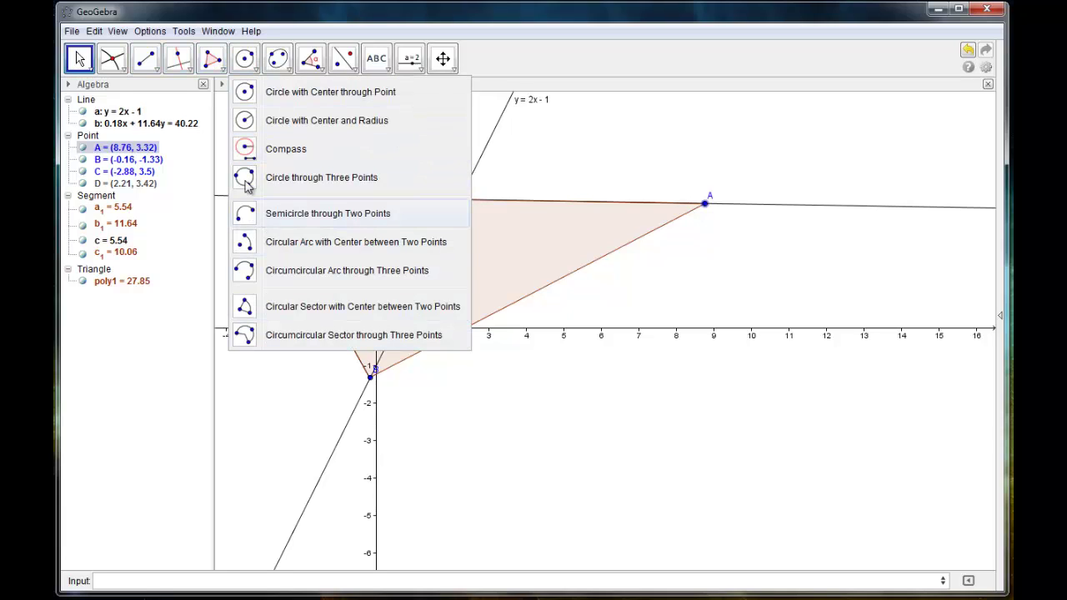
left_click(290, 70)
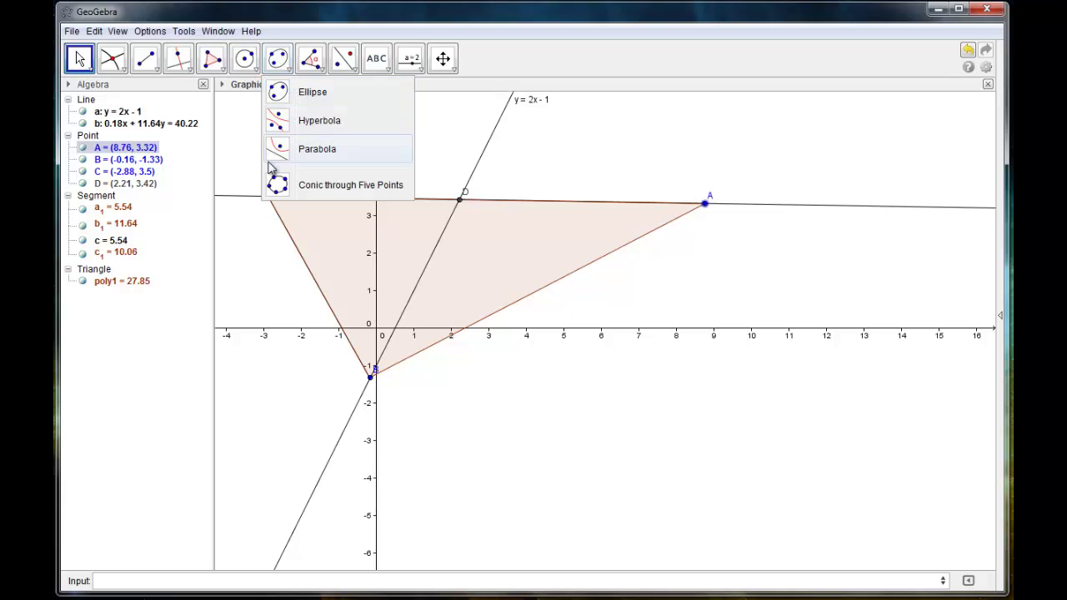
left_click(305, 70)
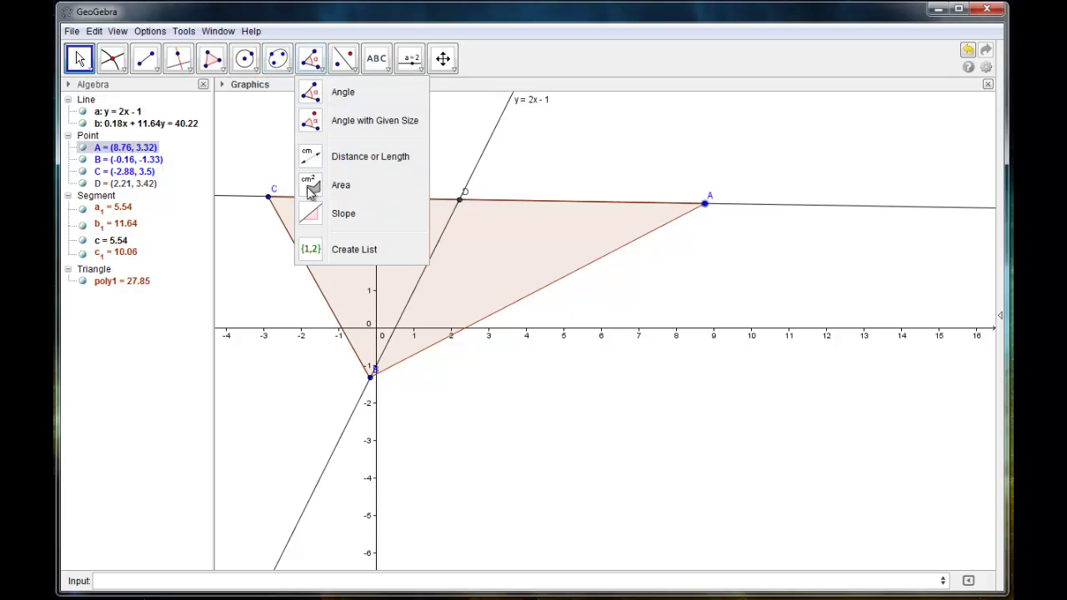
mouse_move(335, 71)
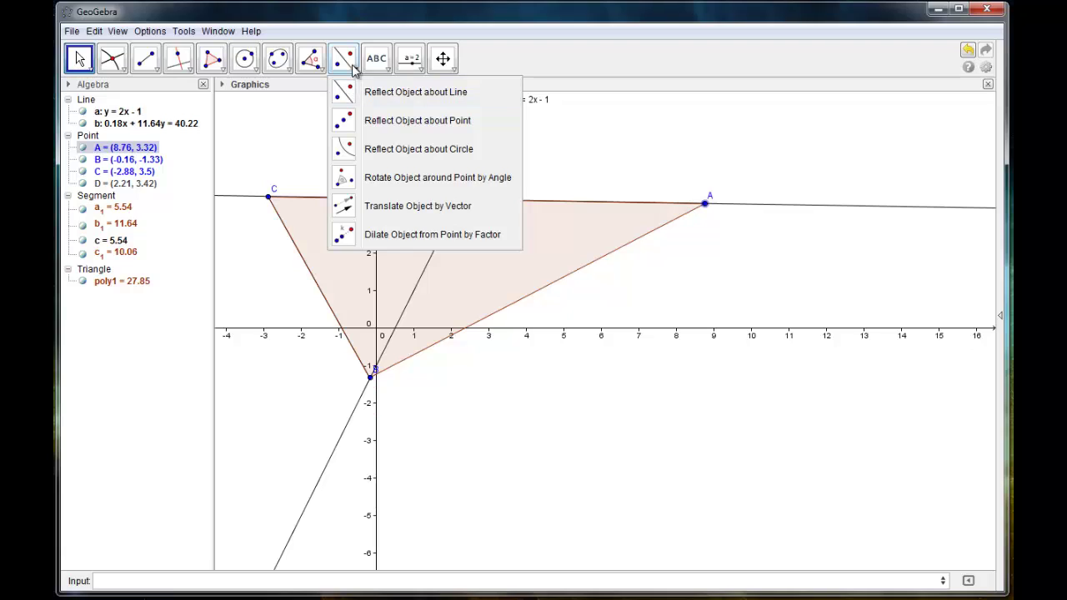
mouse_move(387, 72)
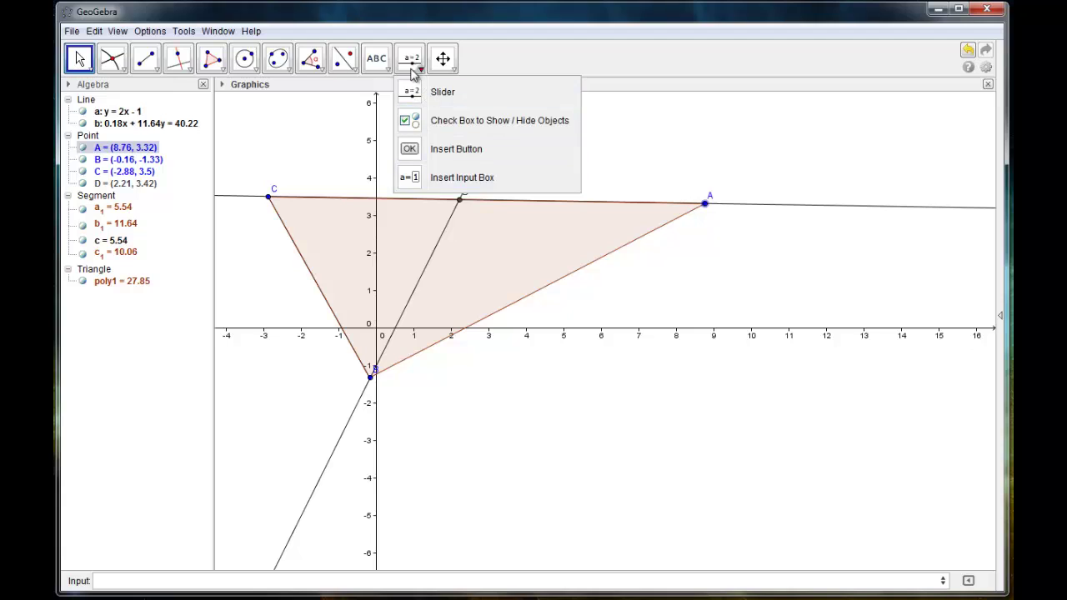
mouse_move(446, 69)
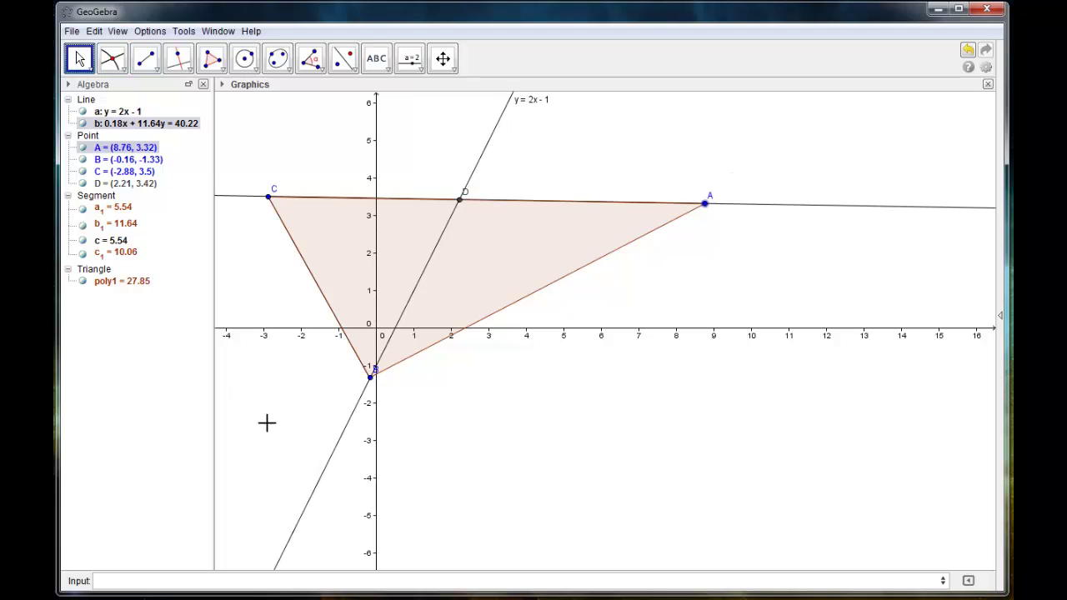
Start a new blank construction without saving the current one.
left_click(72, 31)
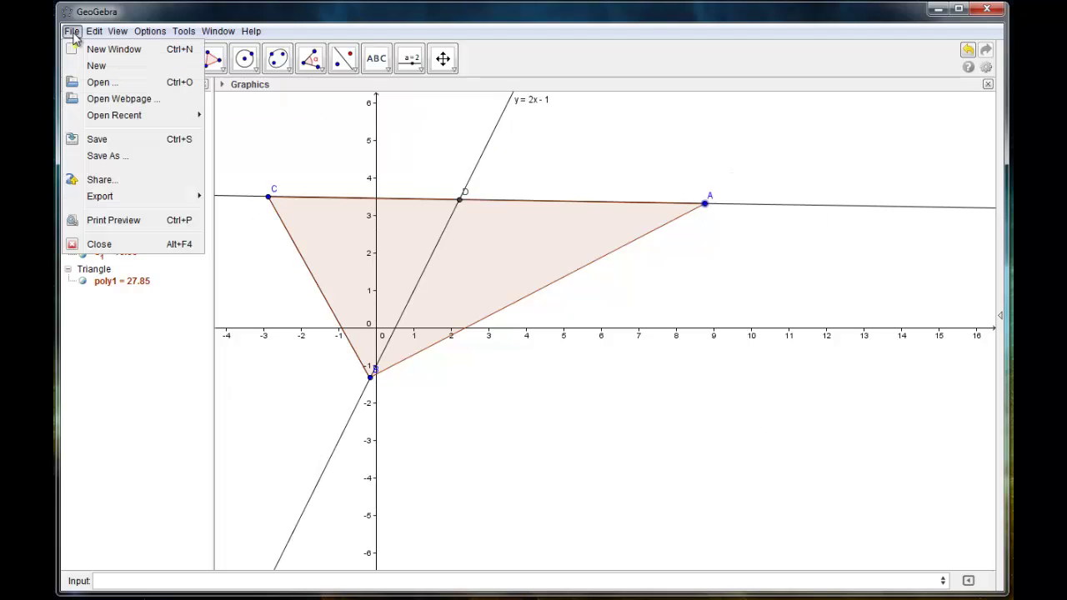
left_click(97, 67)
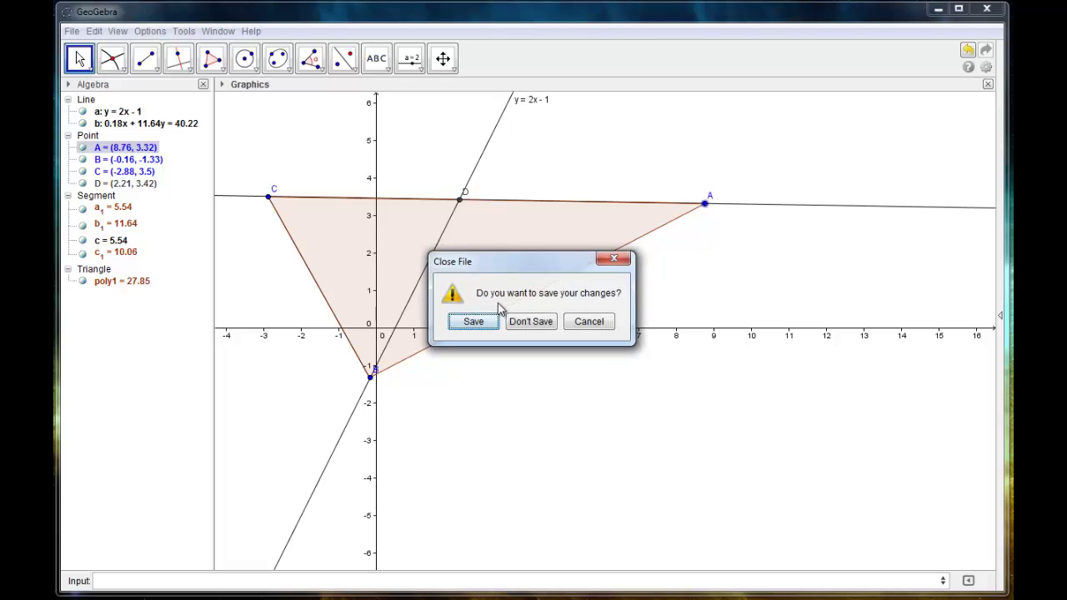
left_click(533, 324)
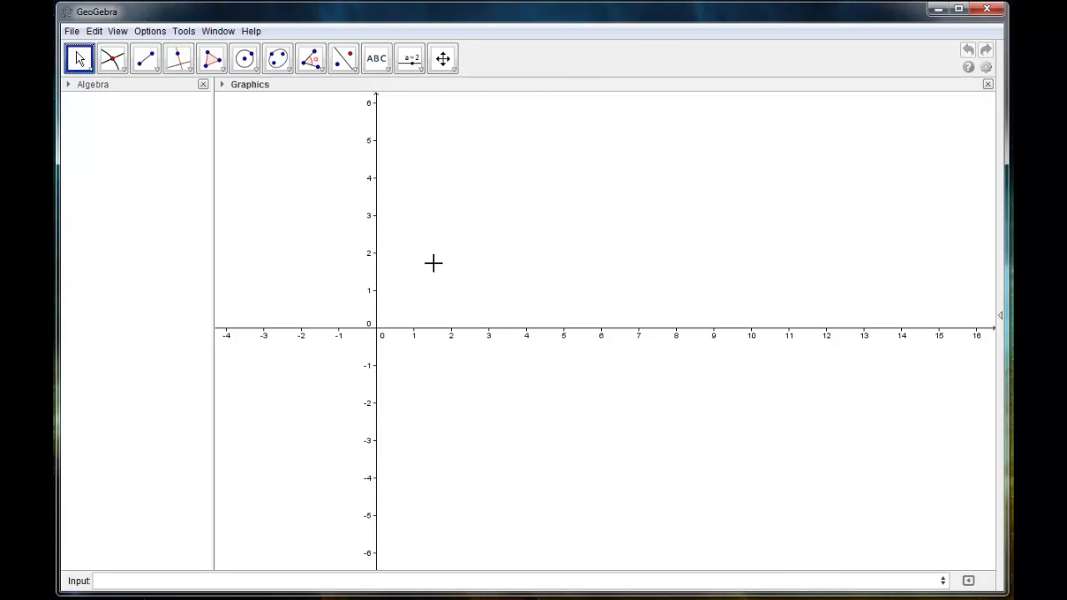
Pan the empty coordinate plane with both the Move tool and the Move Graphics View tool.
left_click_drag(433, 263, 539, 258)
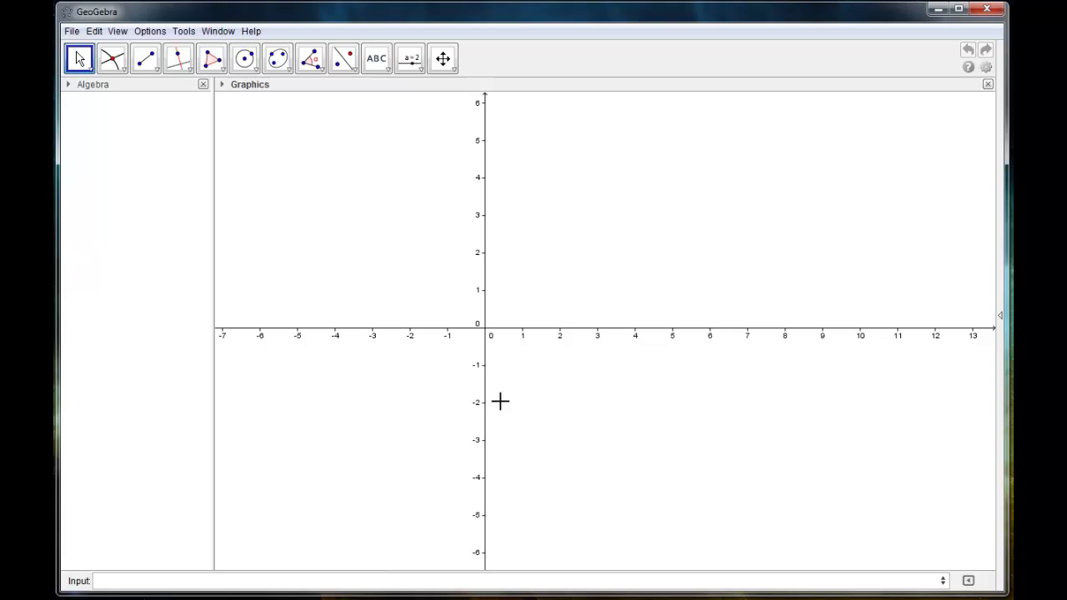
left_click(443, 58)
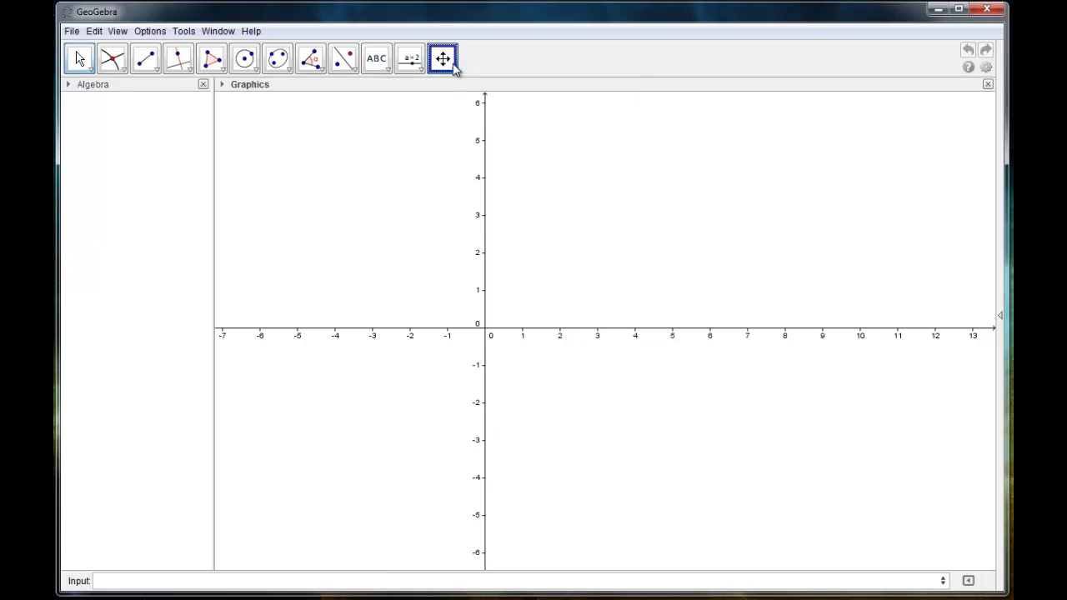
left_click(452, 72)
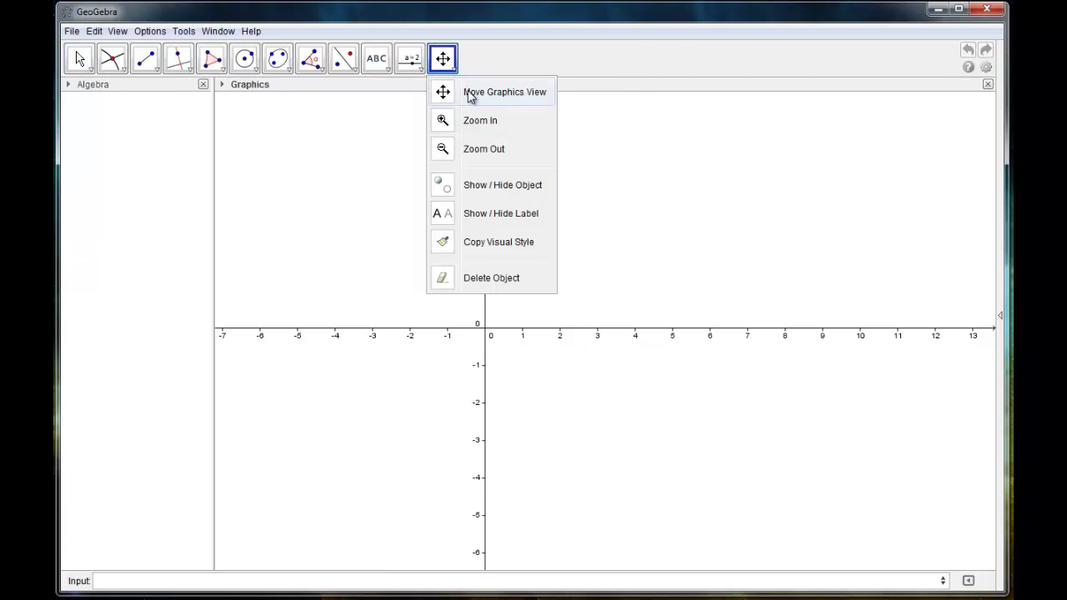
left_click(469, 92)
mouse_move(387, 204)
left_mouse_down()
mouse_move(419, 342)
mouse_move(341, 159)
mouse_move(411, 226)
mouse_move(404, 202)
left_mouse_up()
left_click(452, 72)
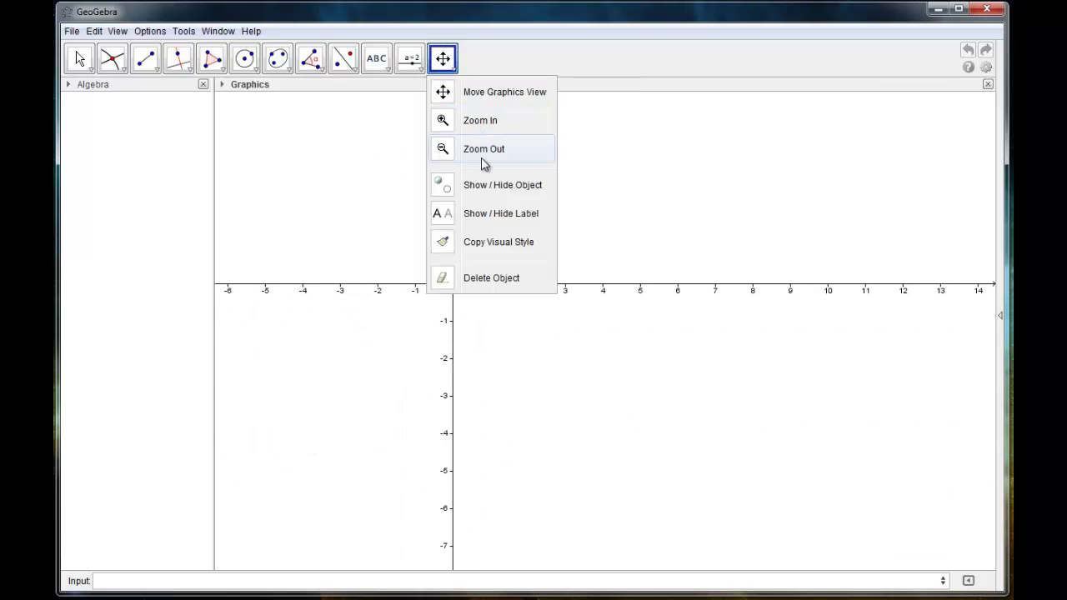
left_click(90, 68)
left_click(98, 91)
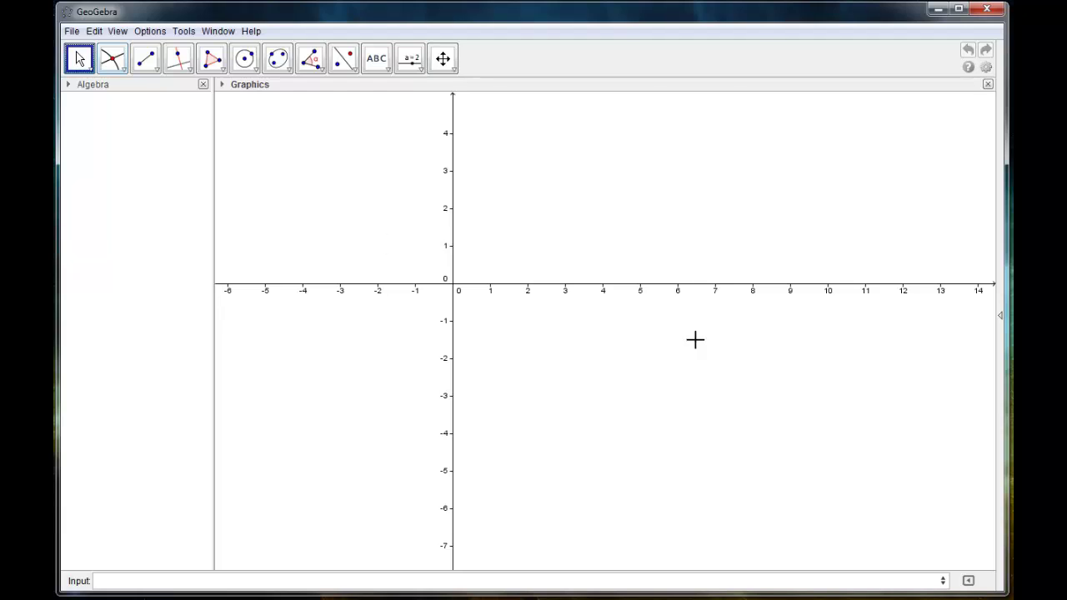
left_click_drag(357, 158, 398, 191)
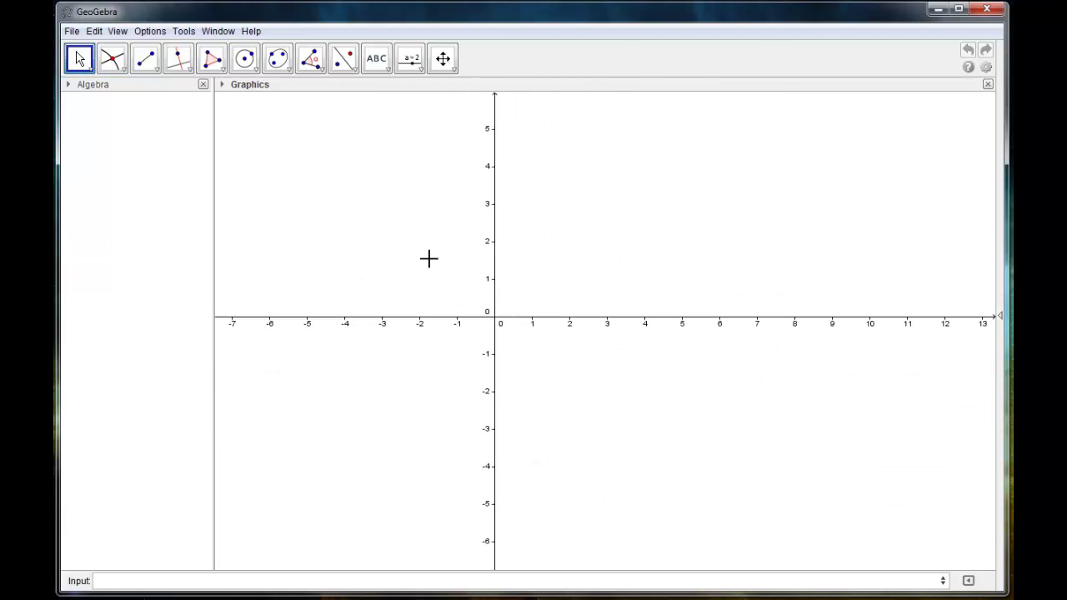
Zoom the empty coordinate plane out and back in.
scroll(386, 215, "down", 6)
scroll(390, 189, "up", 5)
scroll(386, 186, "down", 3)
scroll(389, 203, "up", 5)
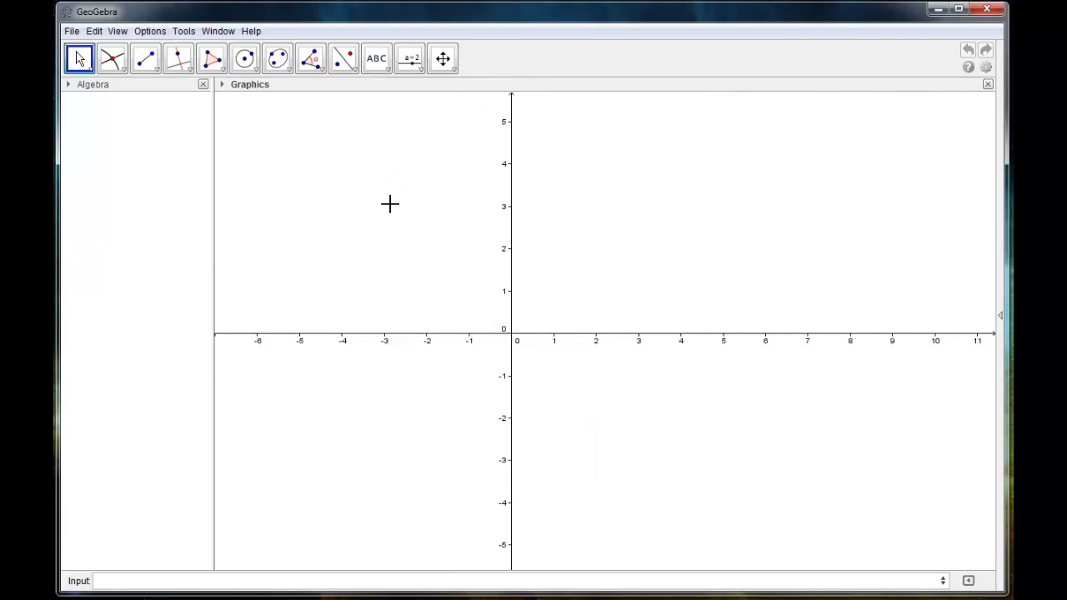
Hide the coordinate axes in the graphics view and show them again.
scroll(392, 203, "down", 1)
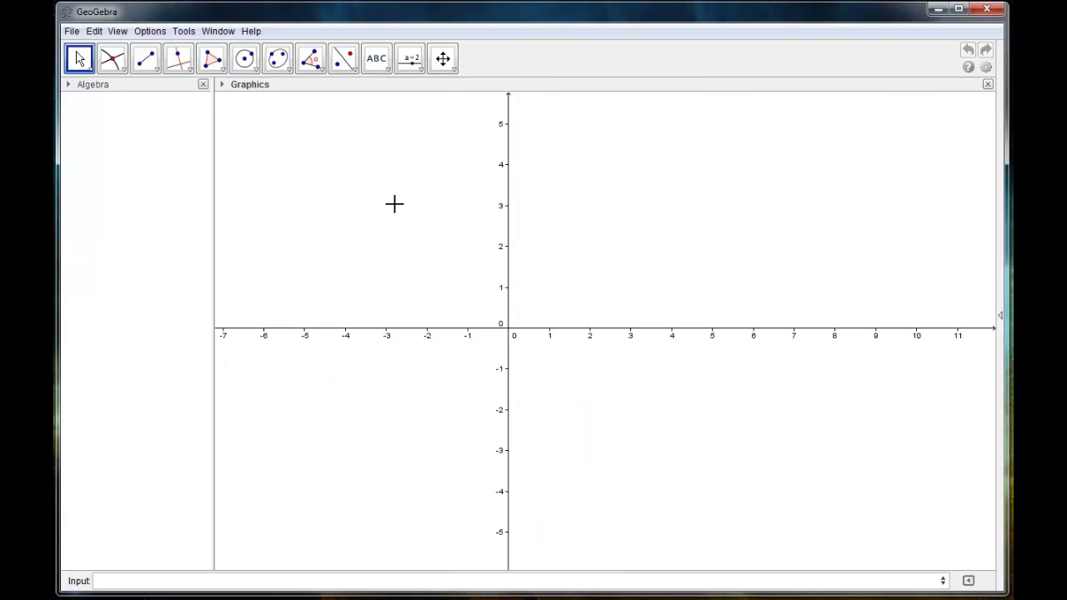
right_click(408, 246)
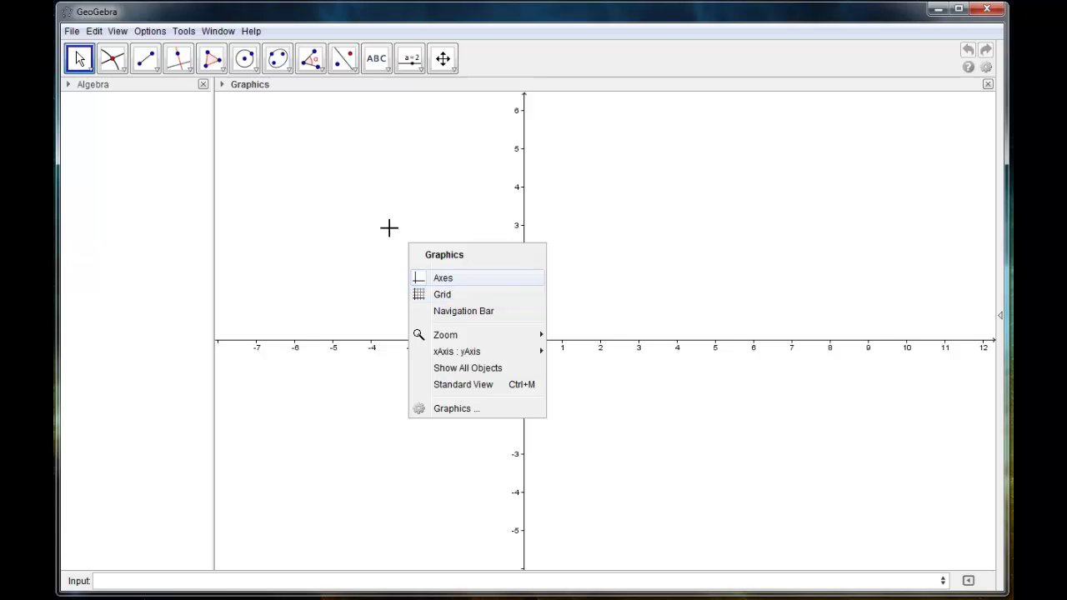
right_click(302, 198)
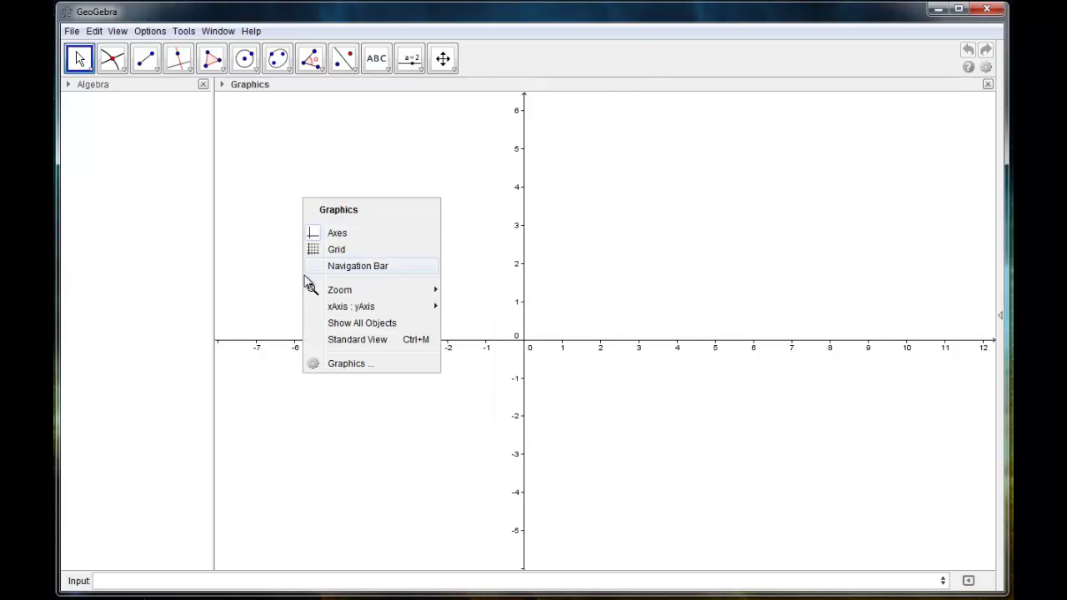
left_click(341, 234)
right_click(344, 209)
left_click(376, 242)
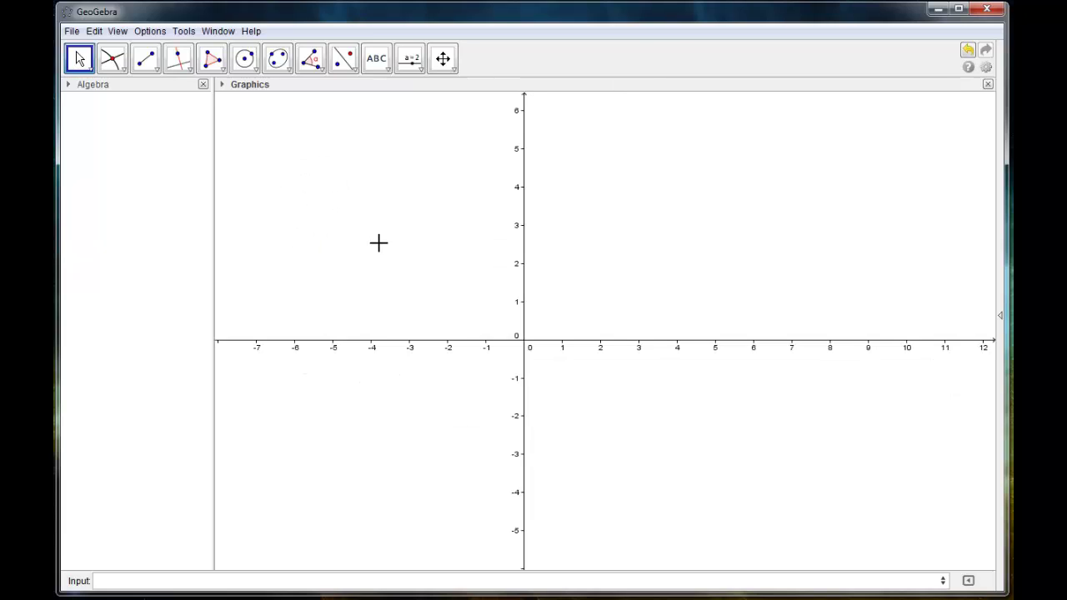
Turn on the grid in the graphics view.
right_click(352, 200)
left_click(387, 249)
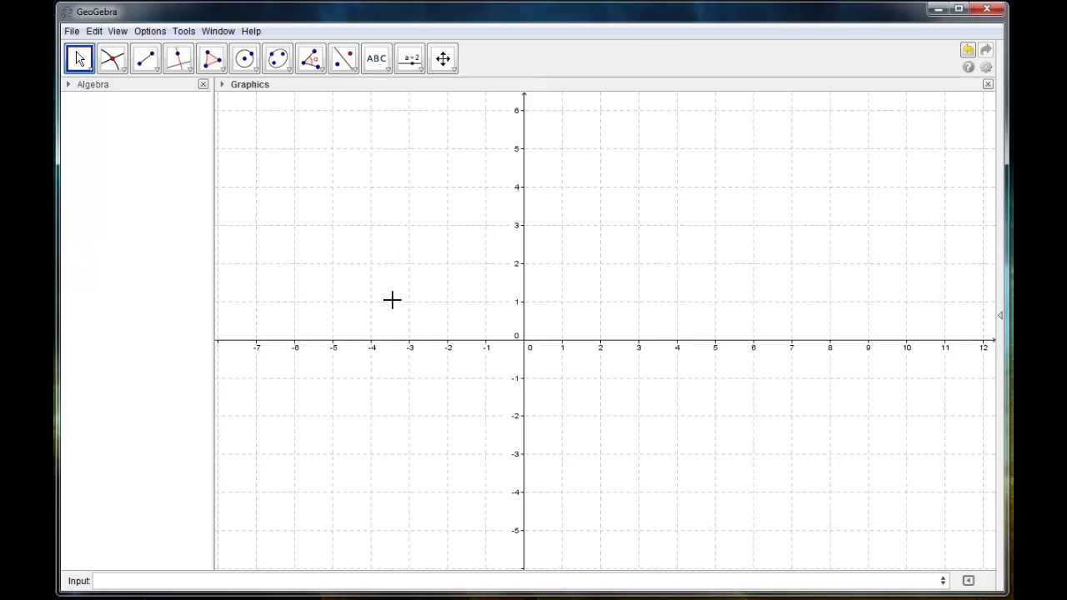
right_click(348, 206)
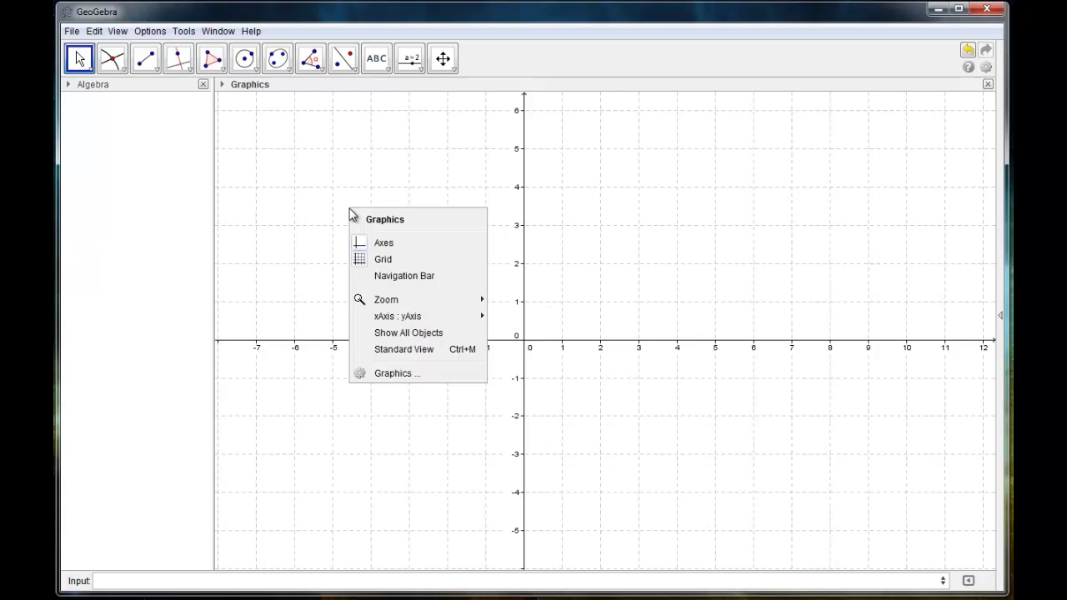
mouse_move(409, 317)
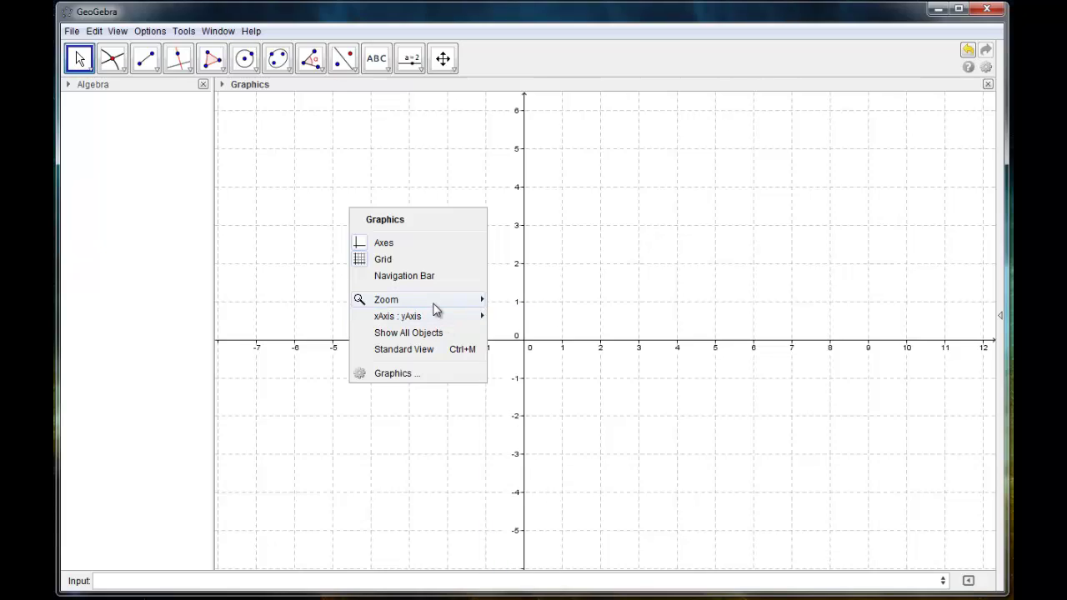
mouse_move(433, 301)
left_click(345, 134)
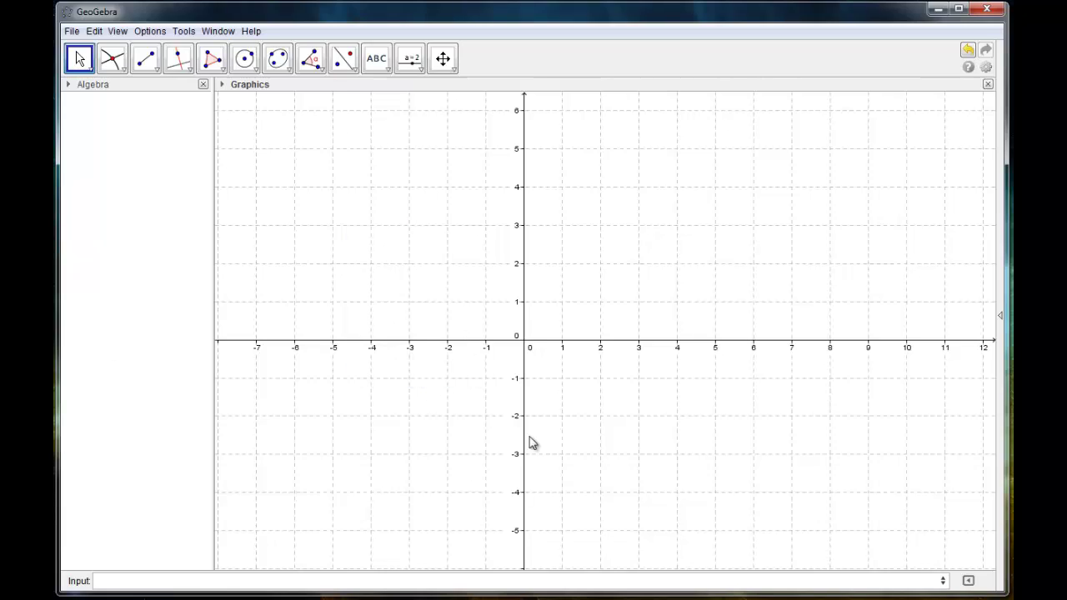
Set the labeling option to No New Objects.
left_click(151, 32)
mouse_move(185, 88)
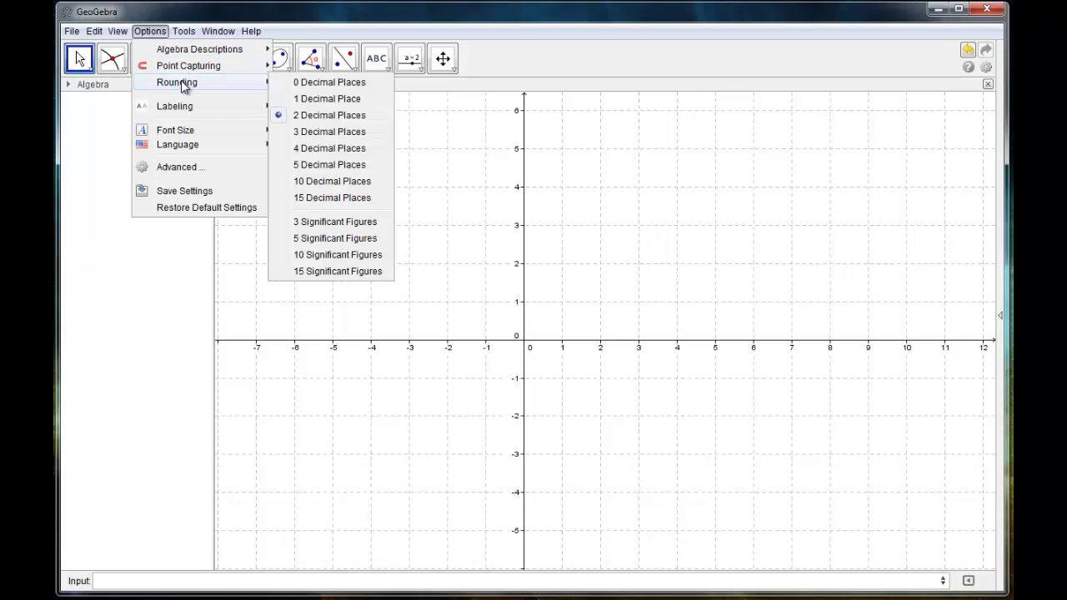
mouse_move(188, 114)
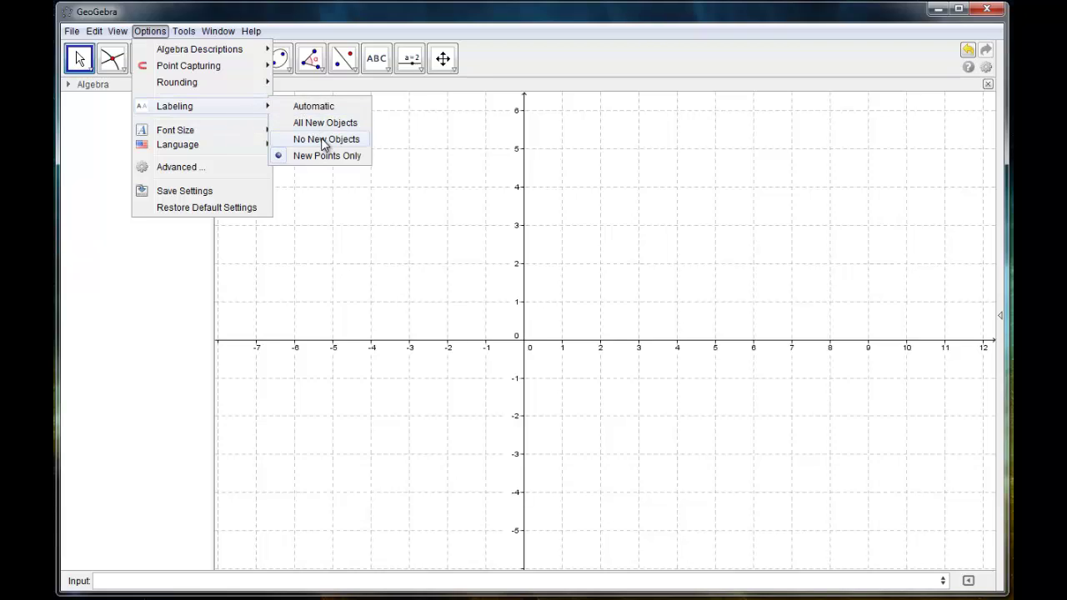
left_click(325, 139)
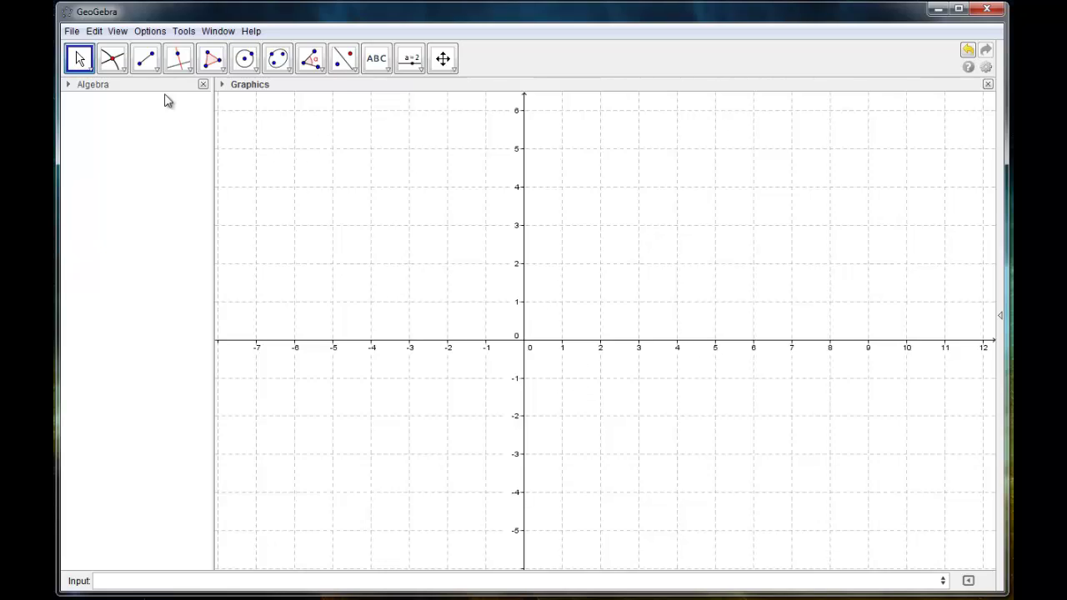
Place three new points at (-4, 2), about (0.77, -2.24) and (4, 4).
left_click(123, 71)
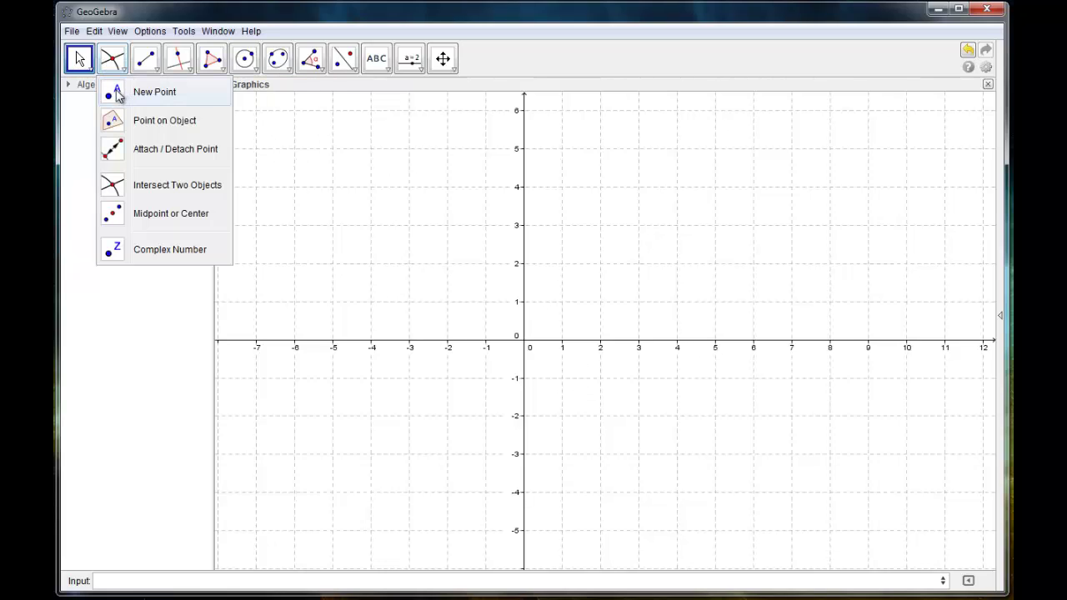
left_click(121, 91)
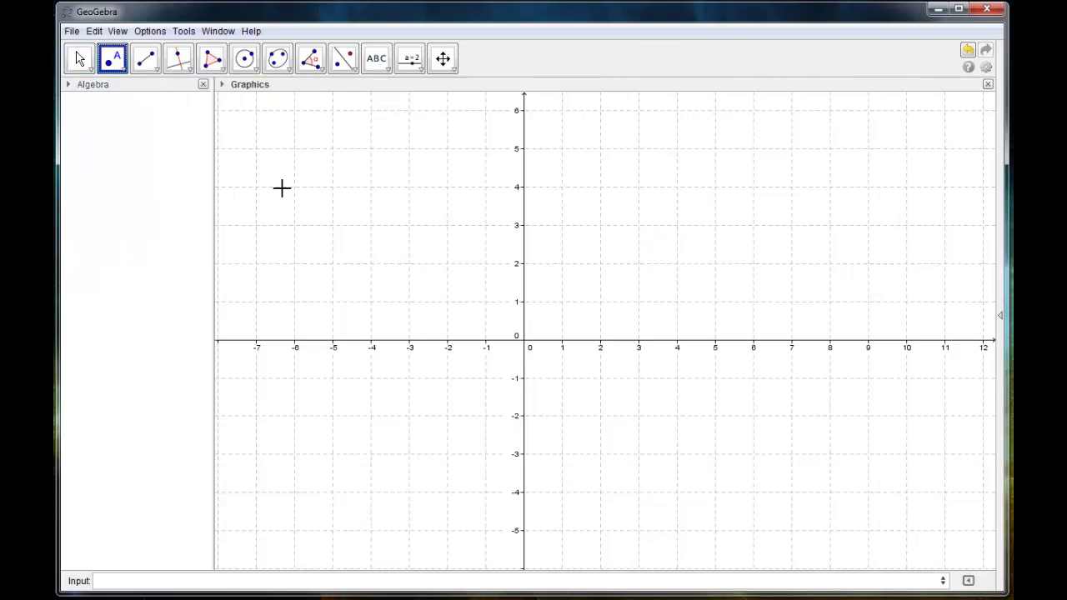
left_click(554, 425)
left_click(676, 187)
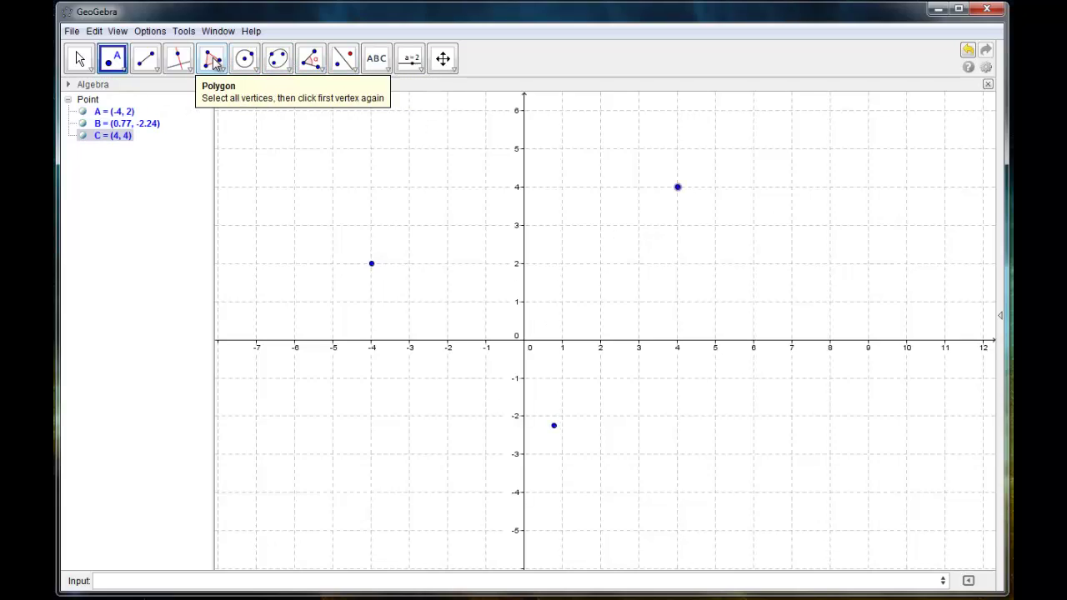
Draw a triangle through points A, C and B with the Polygon tool.
left_click(214, 63)
left_click(372, 264)
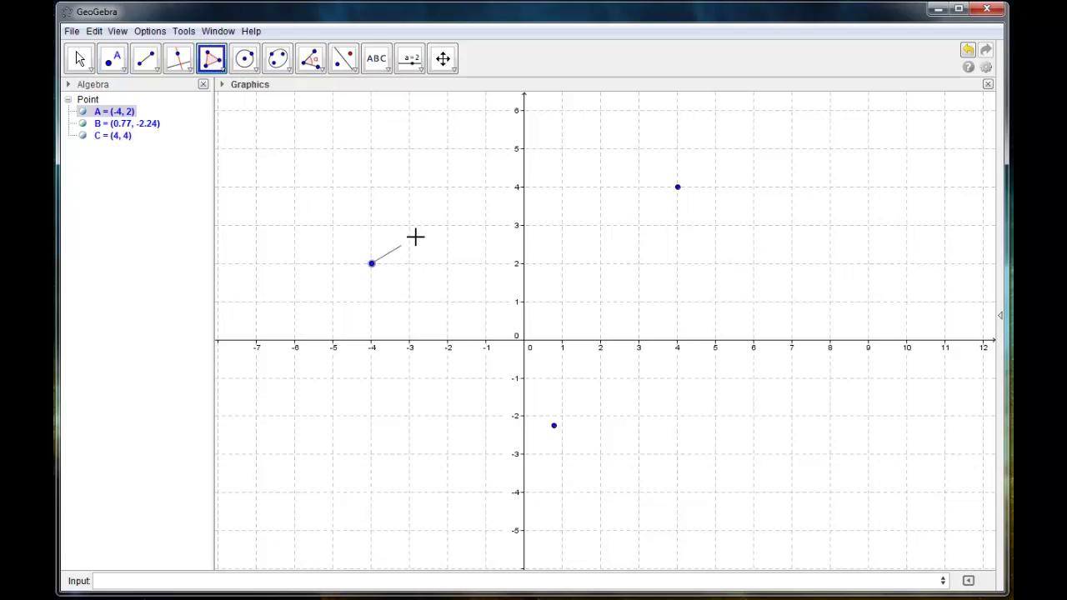
left_click(677, 187)
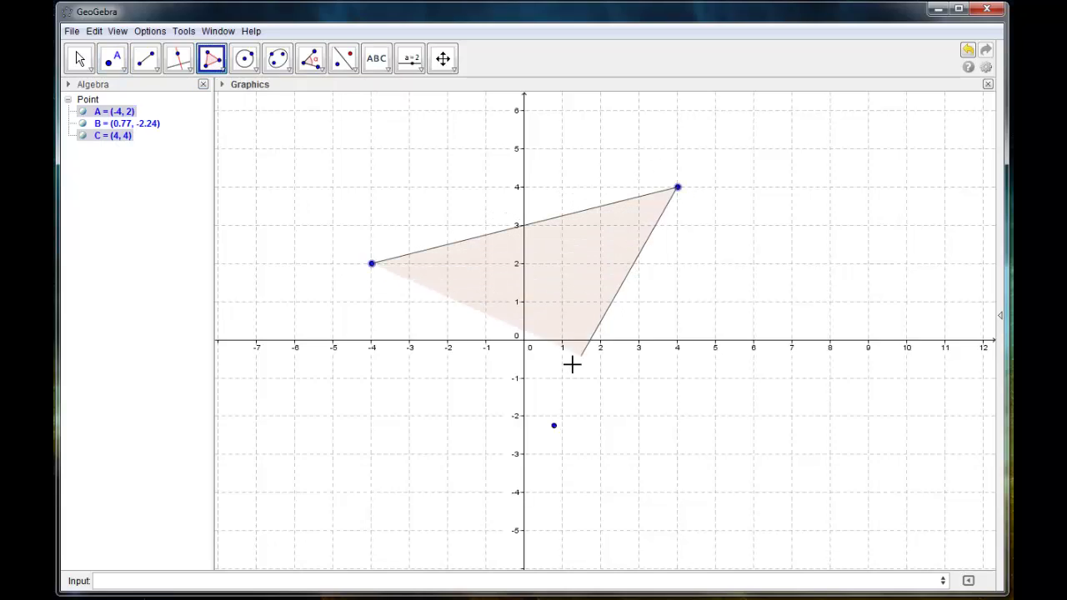
left_click(554, 426)
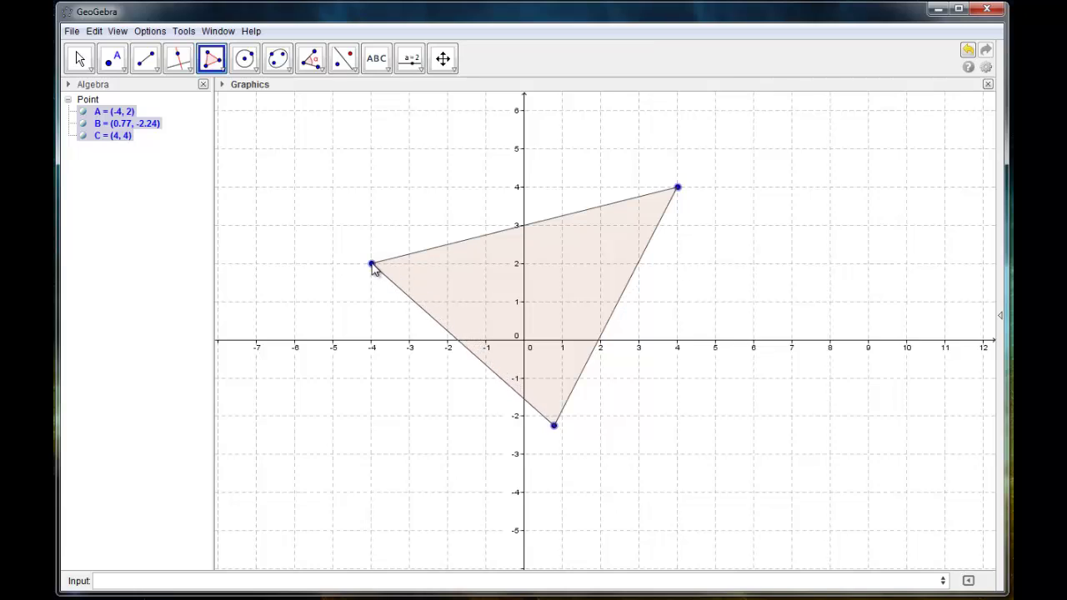
left_click(372, 264)
Move the triangle and its vertices to about A (-5.57, -1.65), B (3.01, -0.57) and C (-1, 5).
left_click(77, 59)
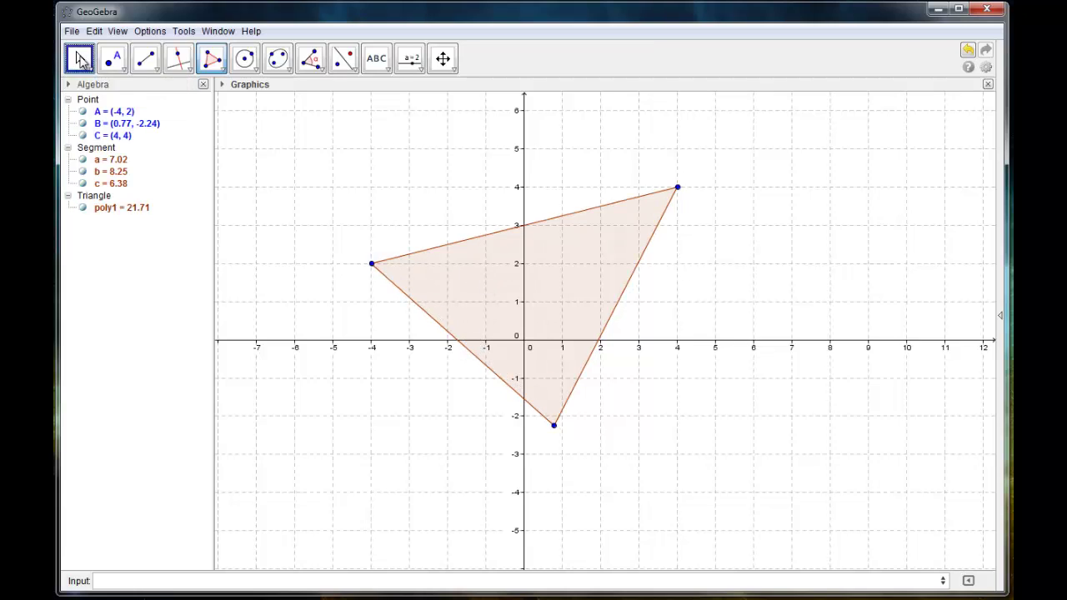
left_click_drag(568, 269, 540, 266)
left_click_drag(637, 189, 489, 151)
left_click_drag(509, 426, 654, 362)
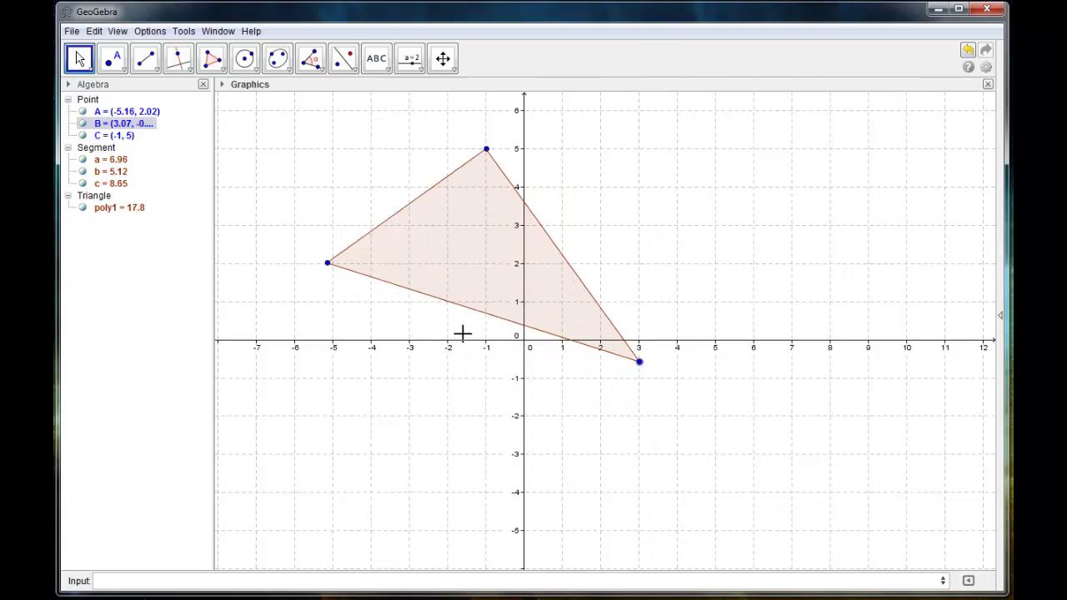
left_click_drag(326, 276, 314, 405)
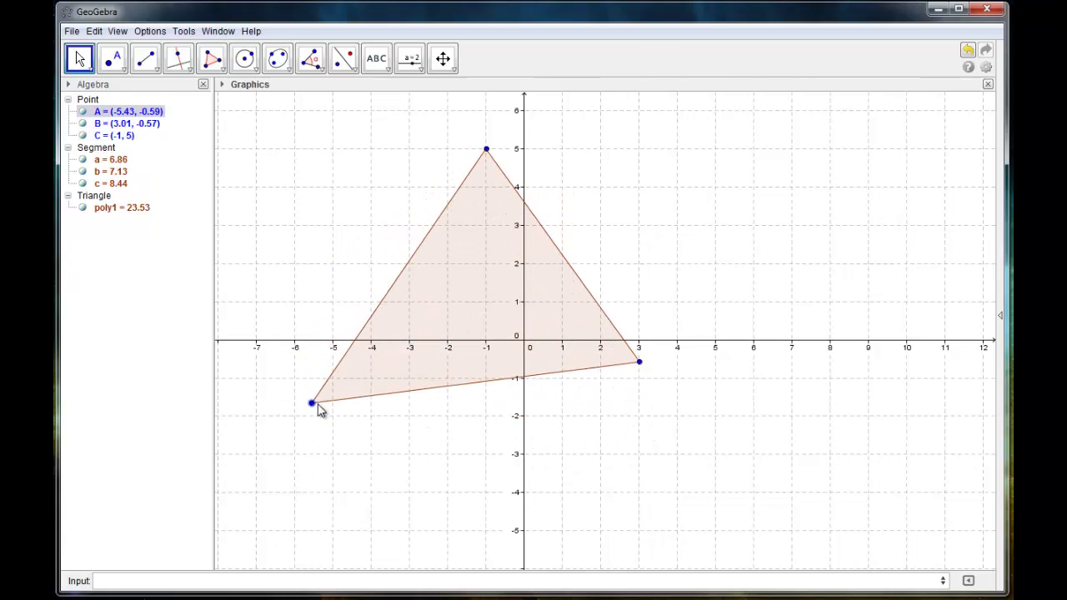
Construct the angle bisector at vertex A of the triangle through points C, A and B.
left_click(323, 71)
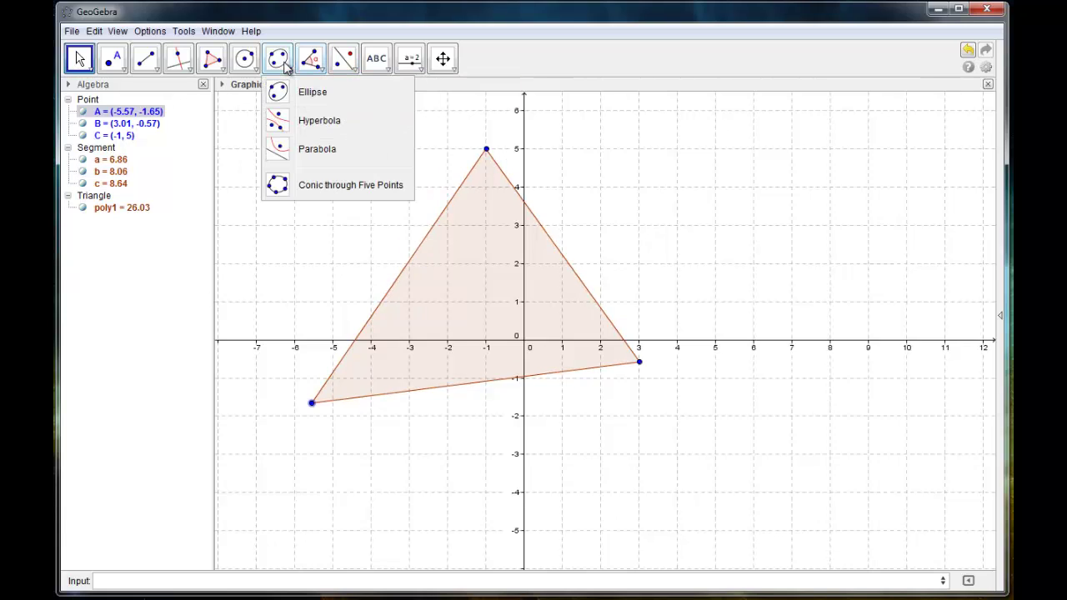
mouse_move(128, 72)
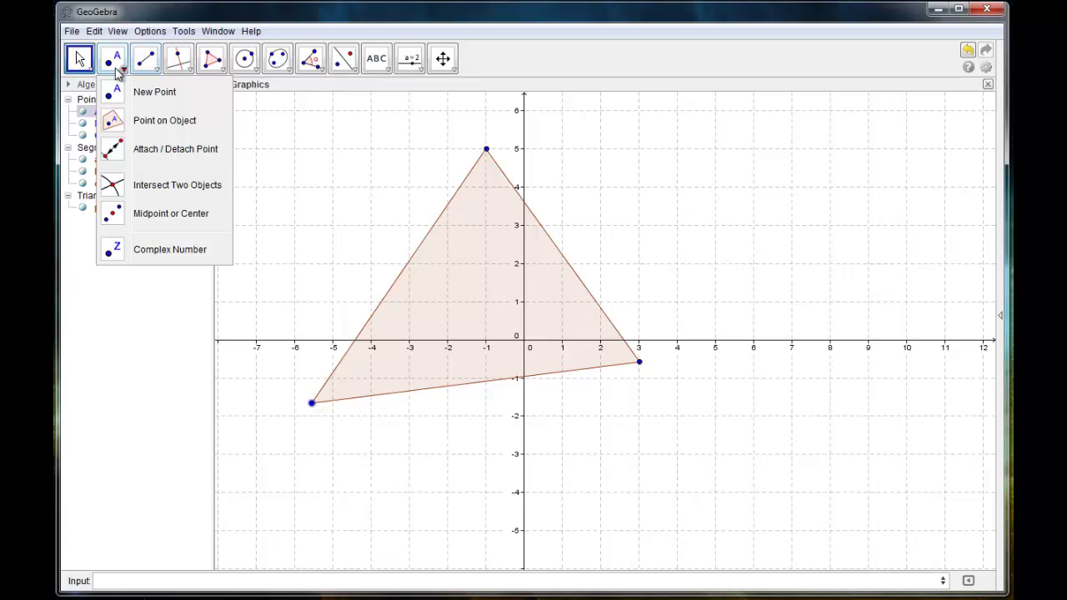
mouse_move(184, 74)
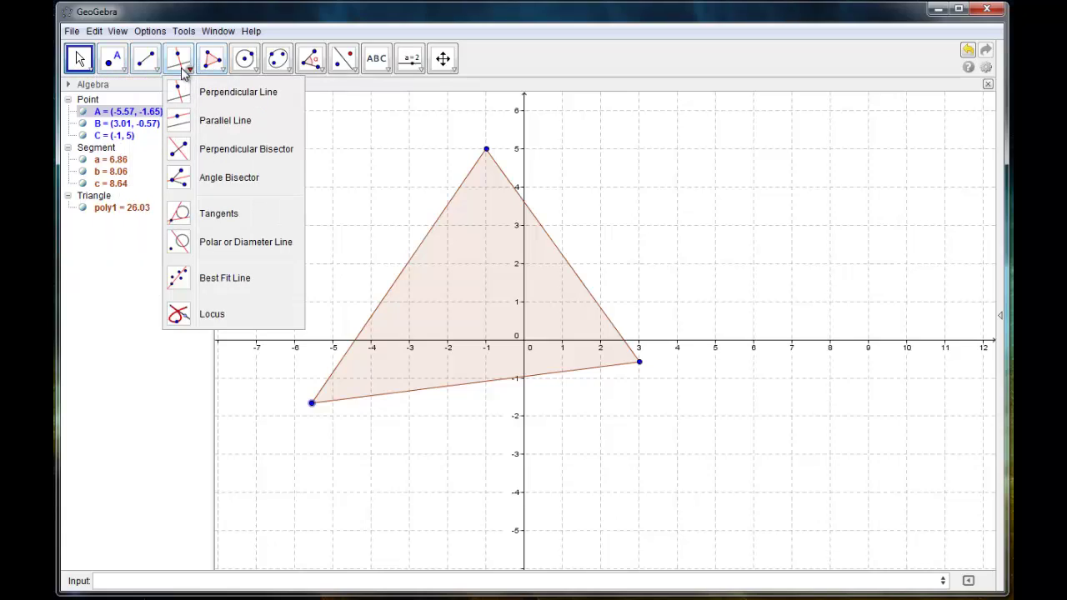
left_click(180, 183)
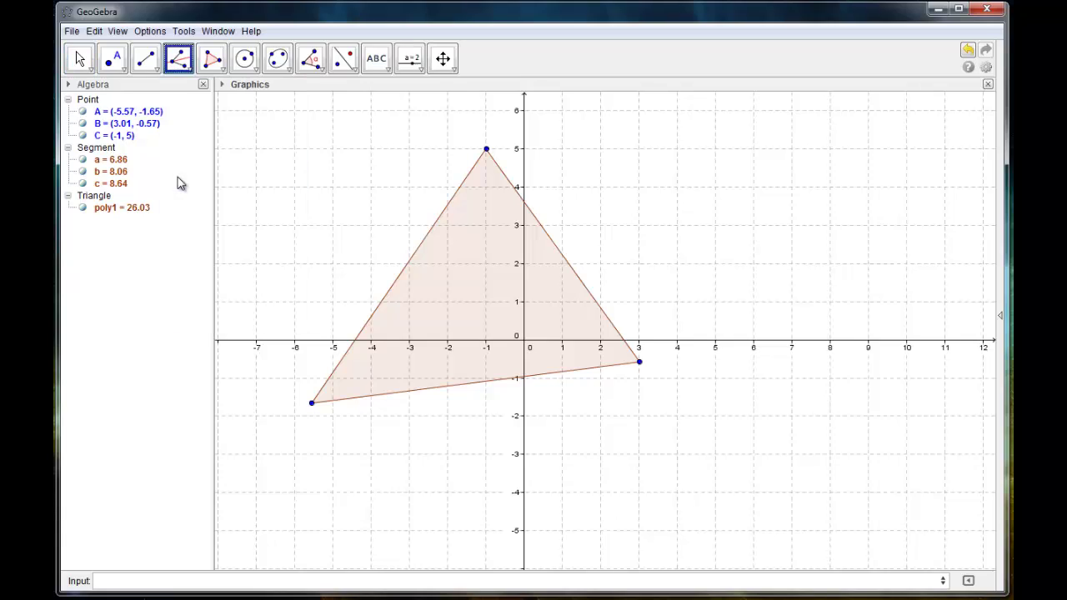
left_click(488, 150)
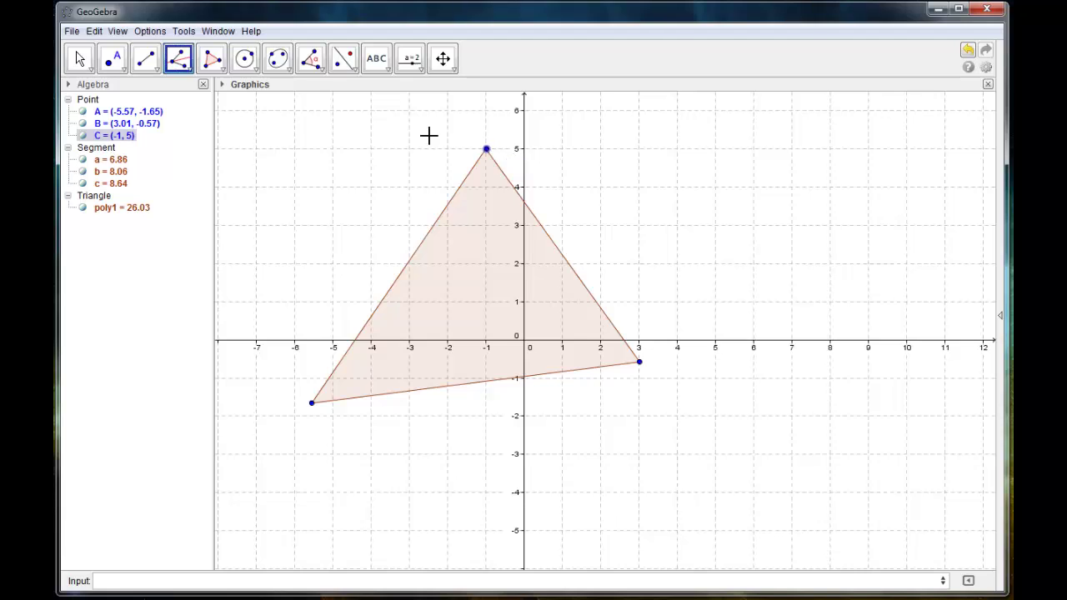
left_click(313, 405)
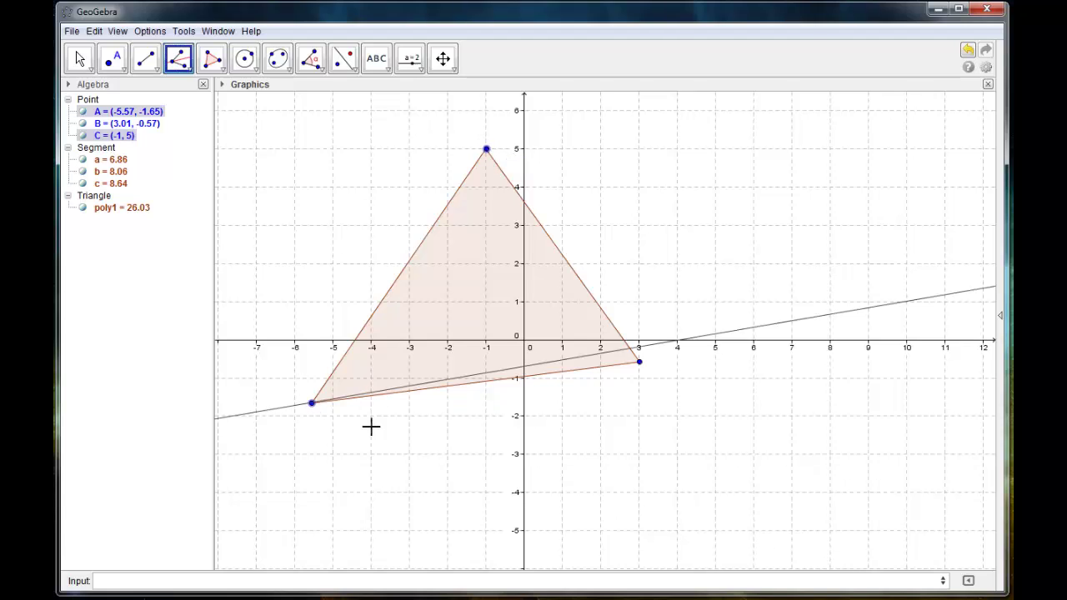
left_click(640, 364)
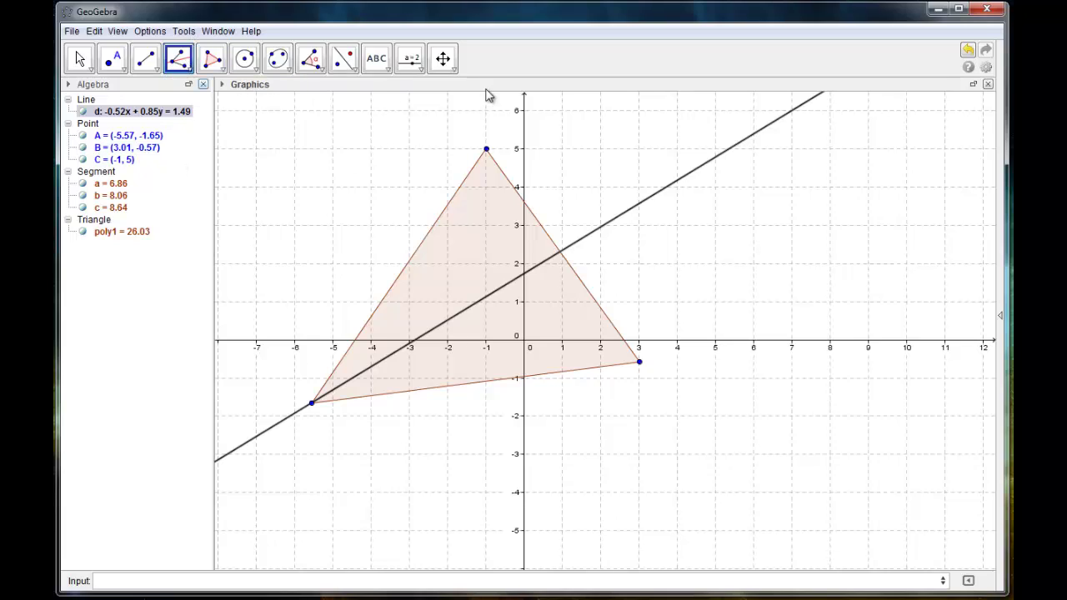
Construct the angle bisectors at the triangle's other two vertices, B and C.
left_click(487, 152)
left_click(639, 362)
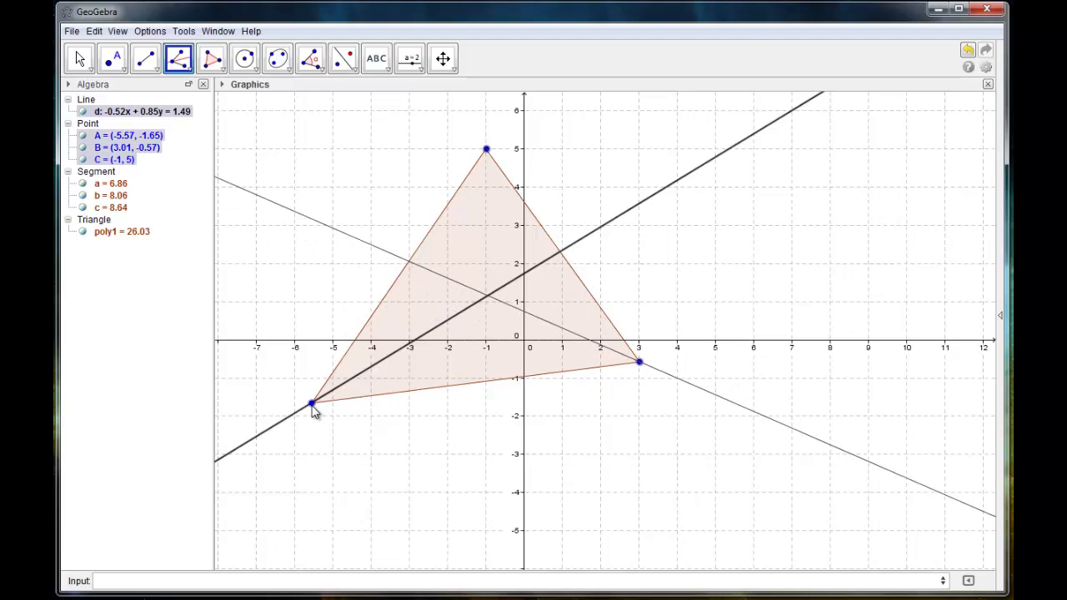
left_click(312, 404)
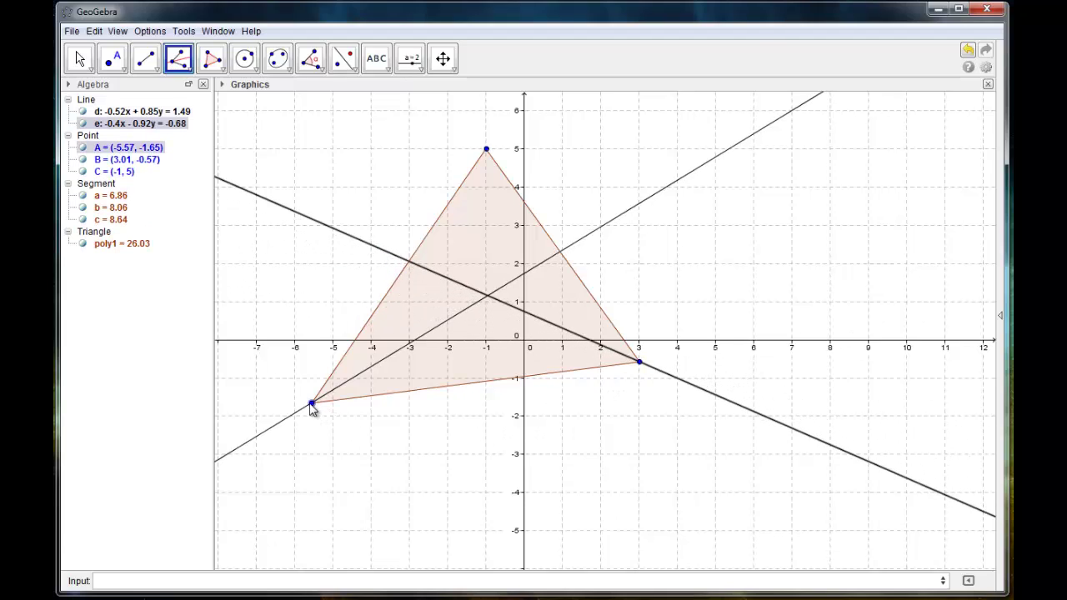
left_click(486, 149)
left_click(639, 363)
left_click(642, 366)
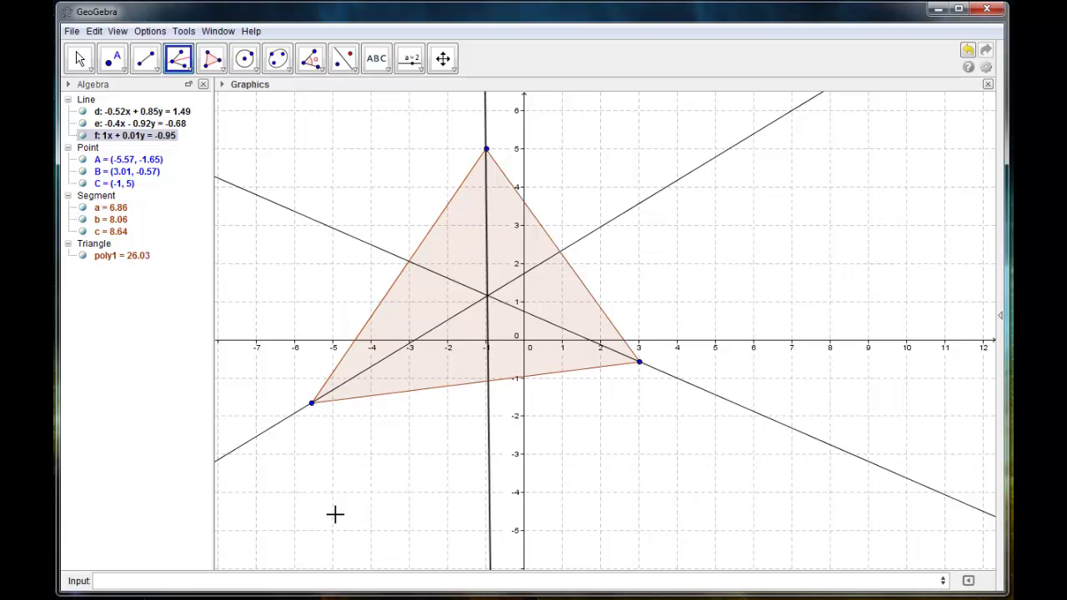
Move the triangle and reshape it so its vertices lie at about A (-4.23, -0.73), B (4.85, 0.22) and C (-1.49, 4.14).
left_click(82, 60)
left_click_drag(459, 231, 419, 181)
left_click_drag(466, 107, 400, 176)
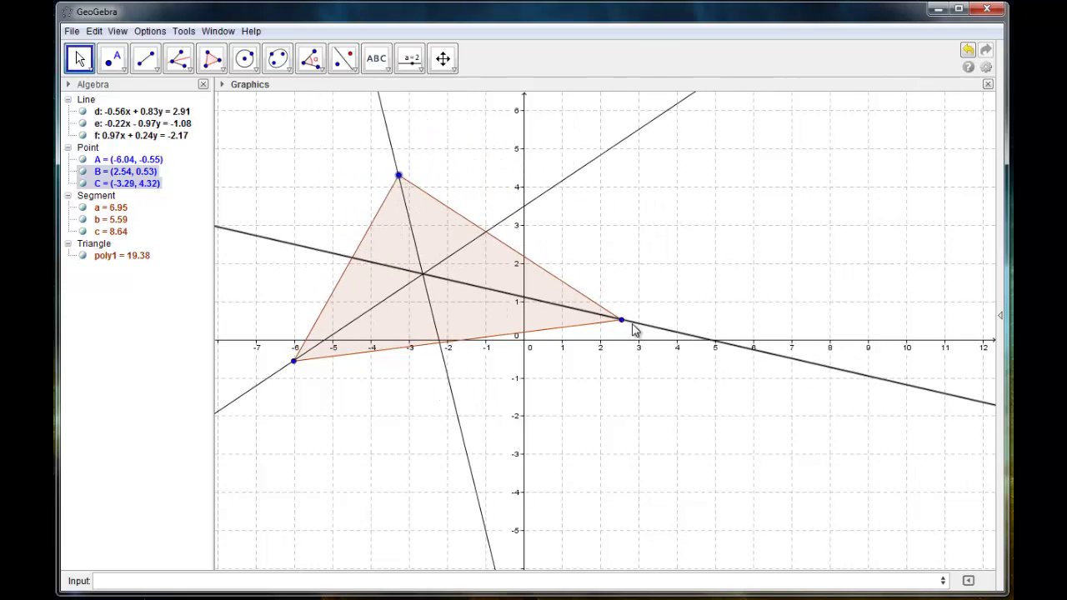
left_click_drag(639, 331, 711, 336)
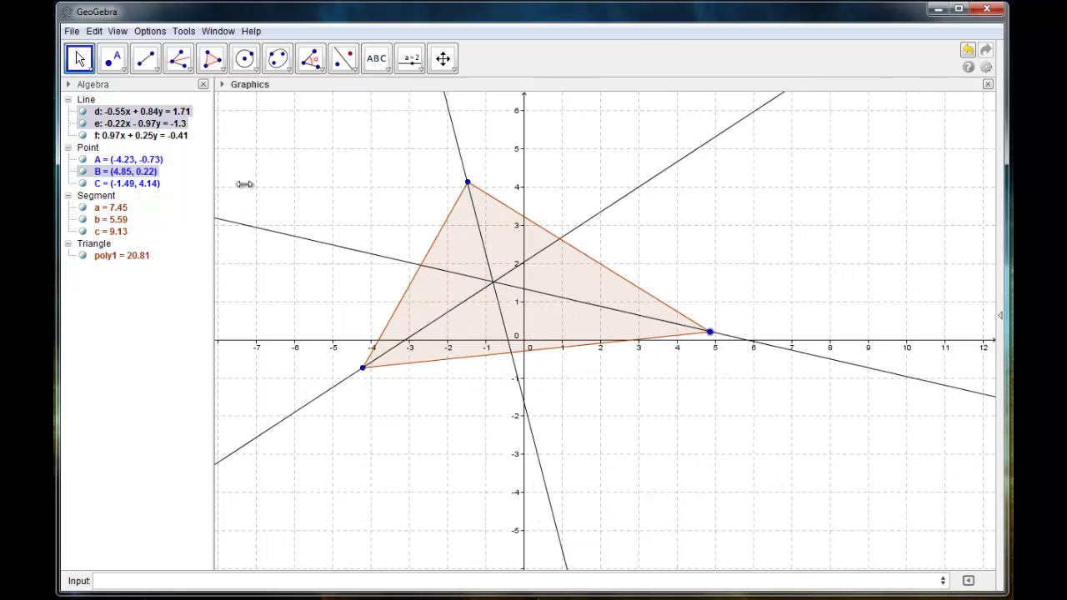
Create the intersection point of the angle bisectors through vertices B and C with Intersect Two Objects.
left_click(115, 62)
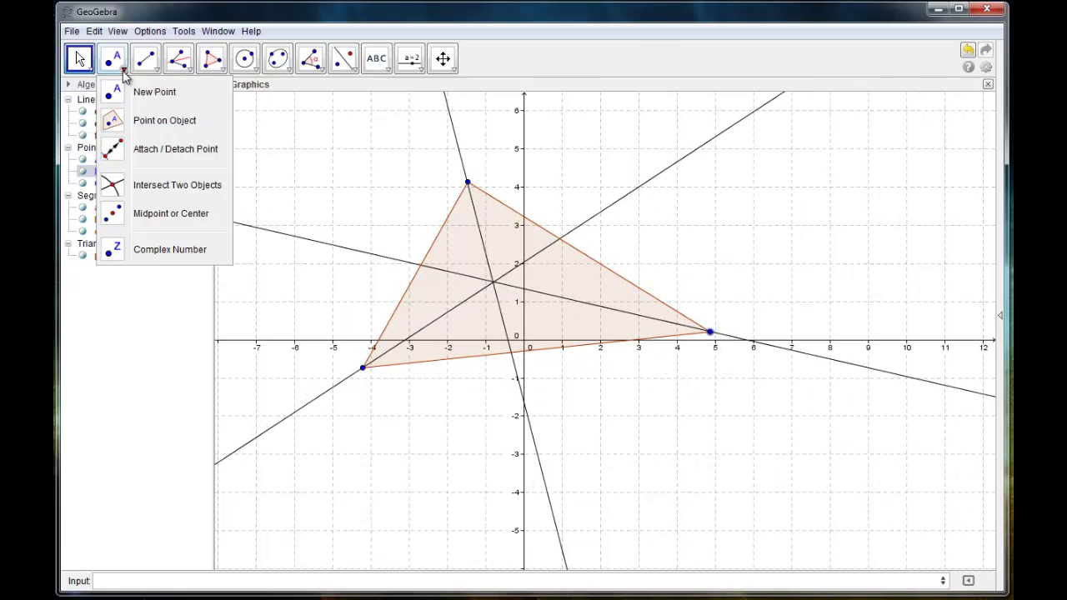
left_click(153, 186)
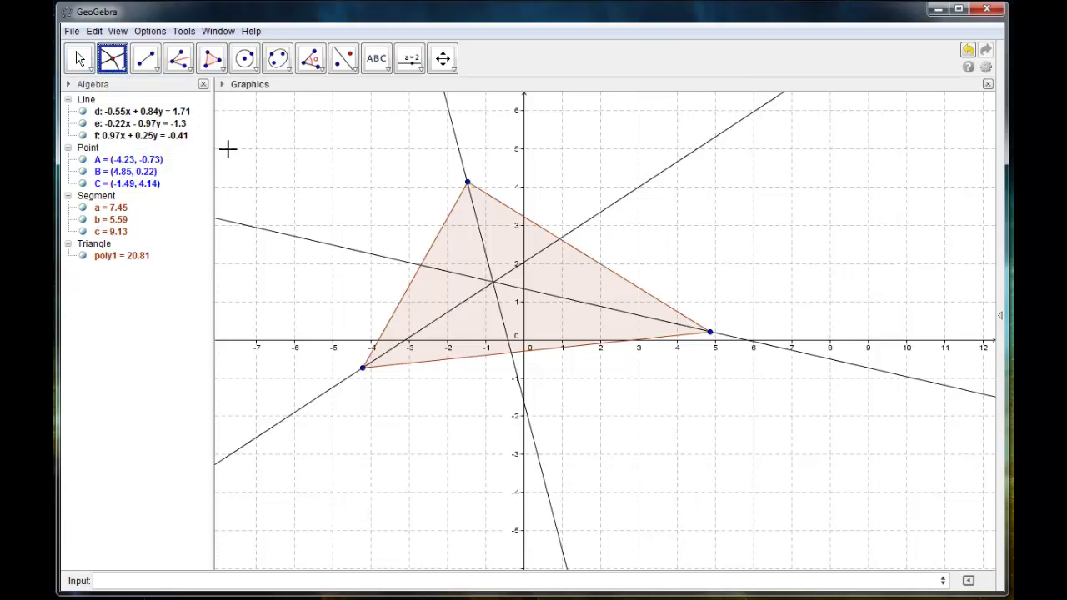
left_click(328, 242)
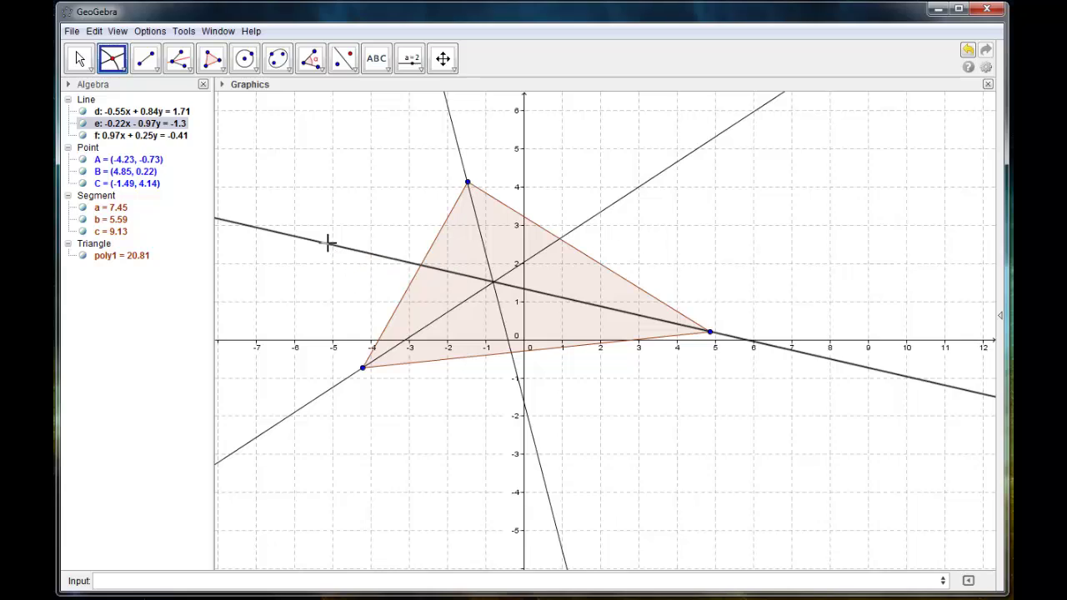
left_click(456, 140)
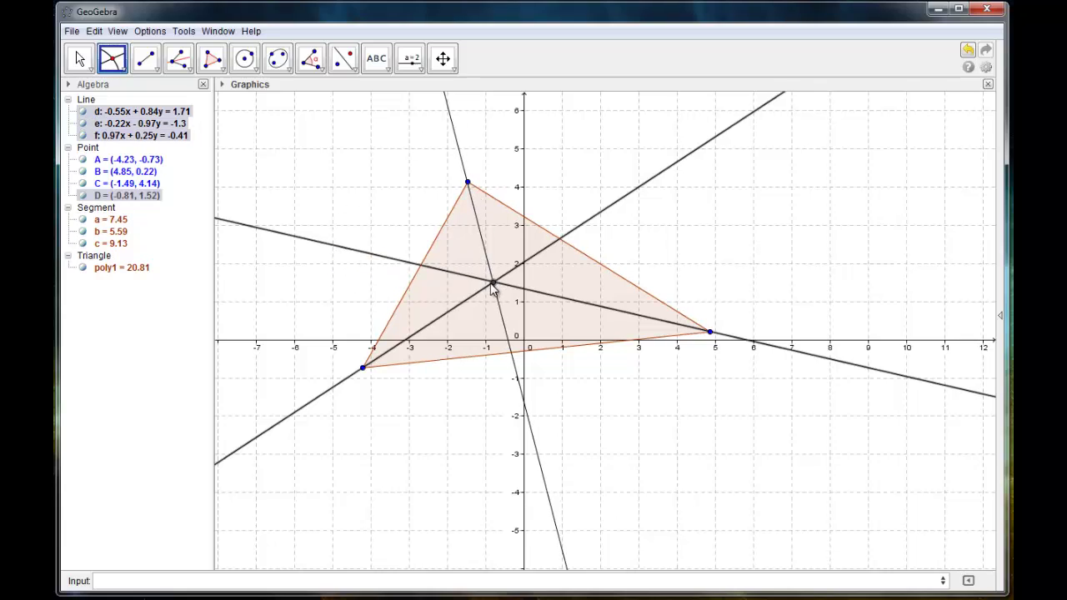
Move the whole triangle so its vertices lie at about A (-4.68, -0.51), B (4.41, 0.43) and C (-1.93, 4.36).
left_click(80, 58)
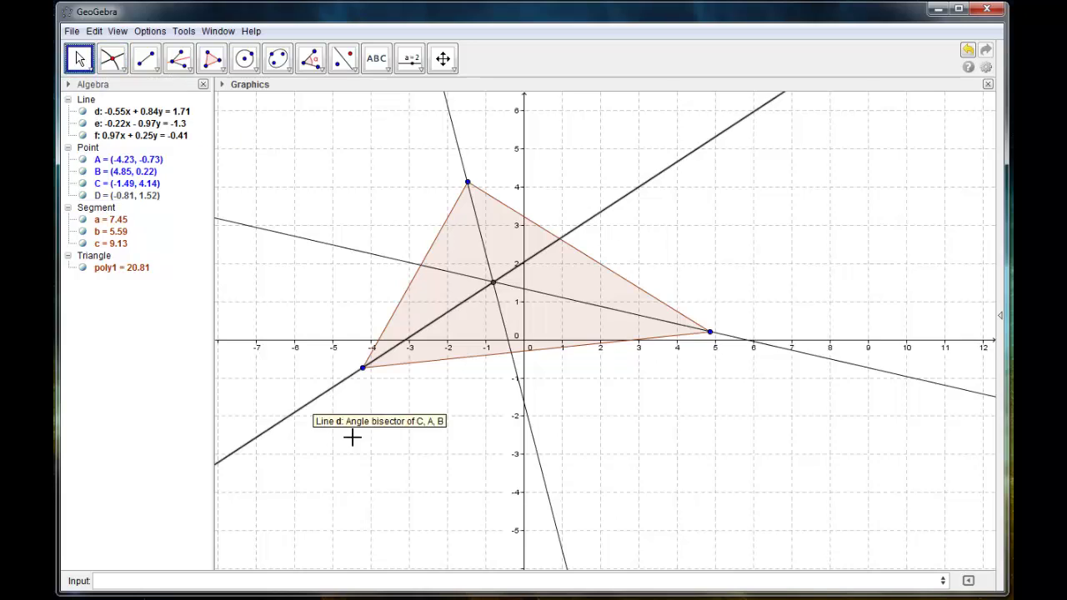
left_click_drag(571, 284, 613, 298)
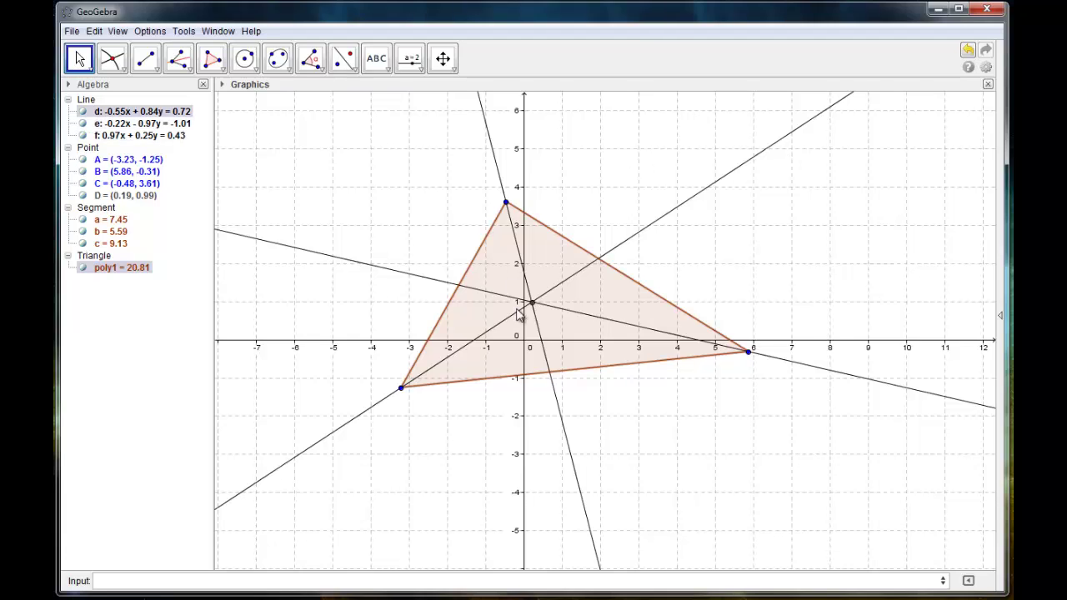
left_click_drag(600, 297, 544, 270)
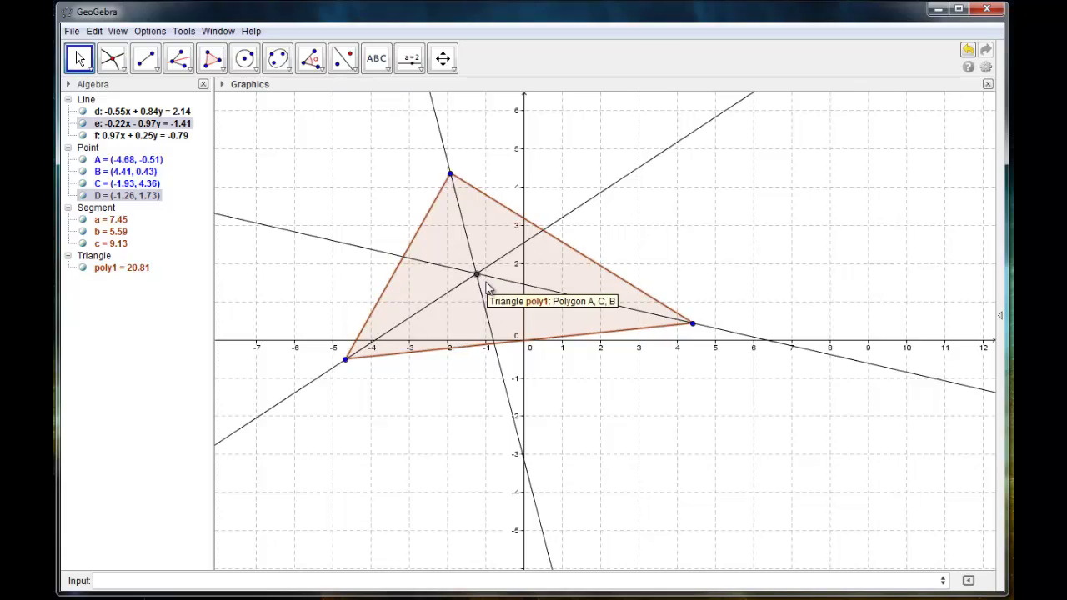
Open the object properties of intersection point D and set its color to red (255, 0, 51).
right_click(123, 200)
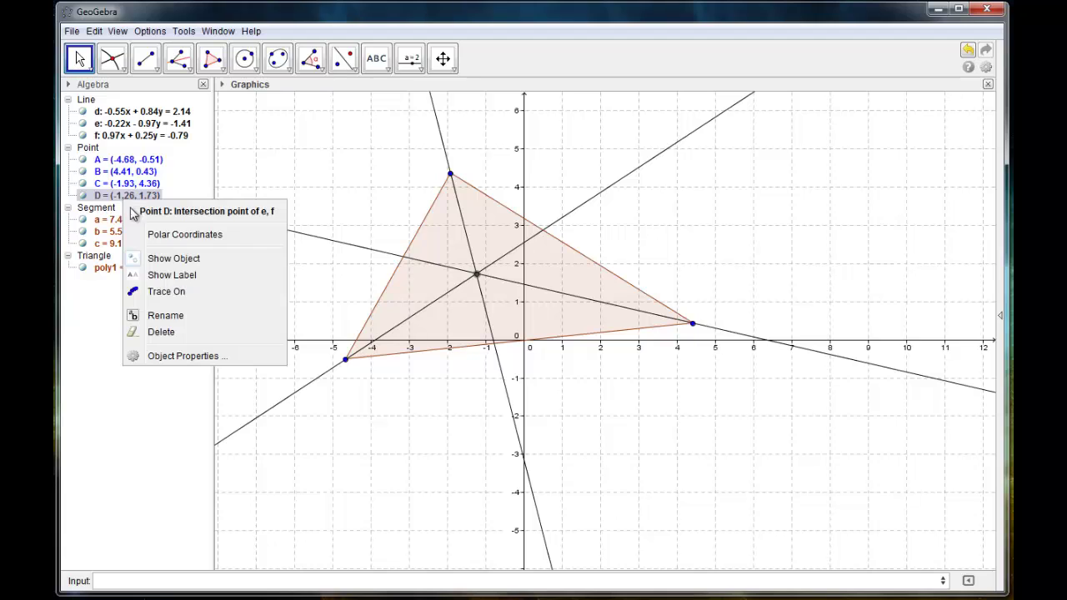
left_click(195, 356)
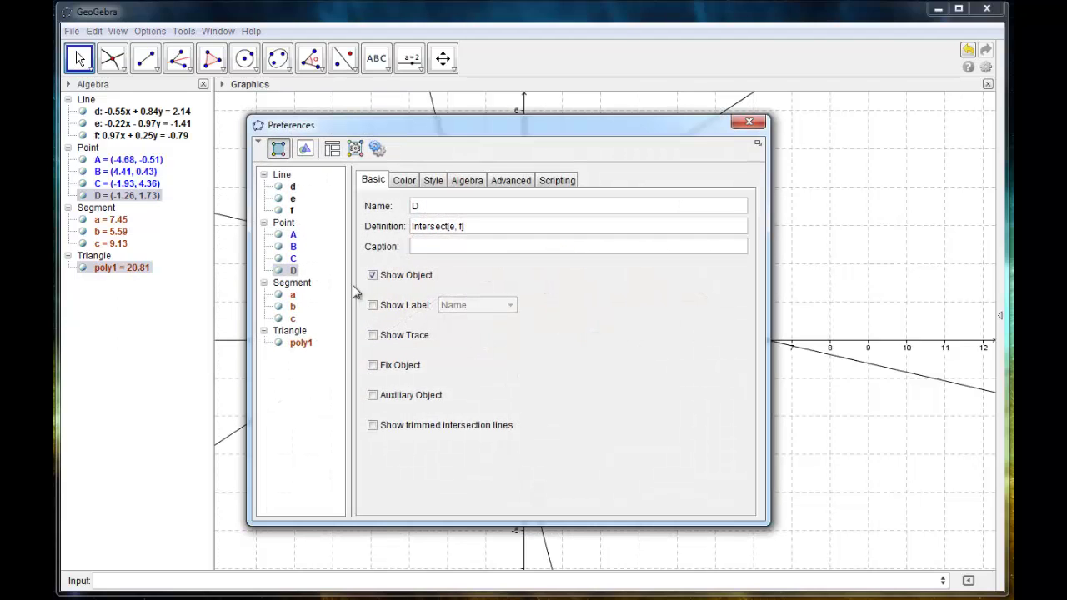
left_click(404, 181)
left_click(464, 208)
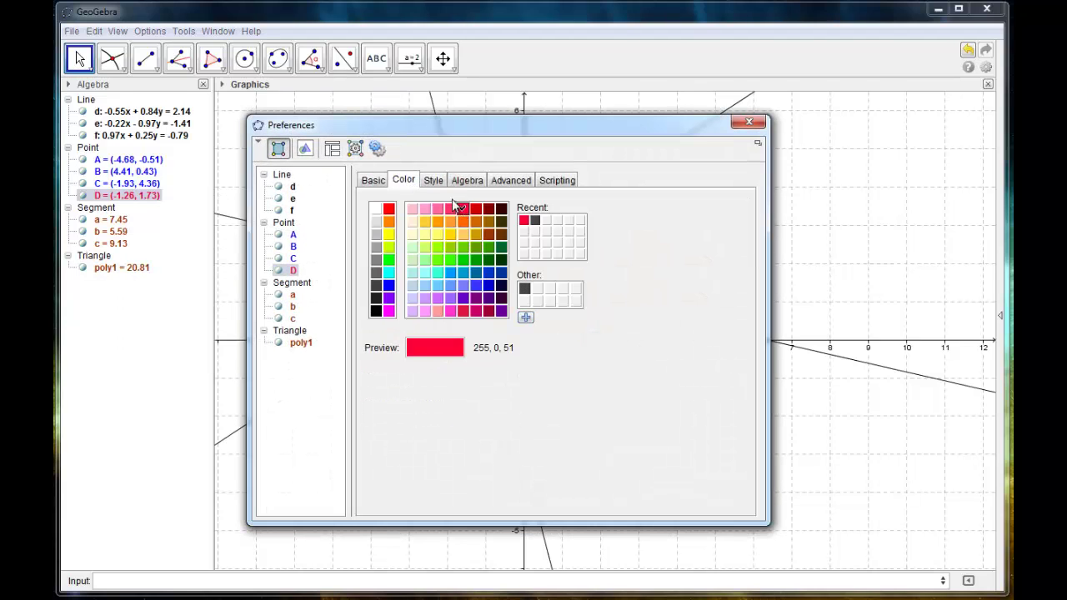
Set intersection point D's size to 7 and its point style to a diagonal cross, and close the preferences.
left_click(432, 179)
left_click_drag(410, 226, 378, 226)
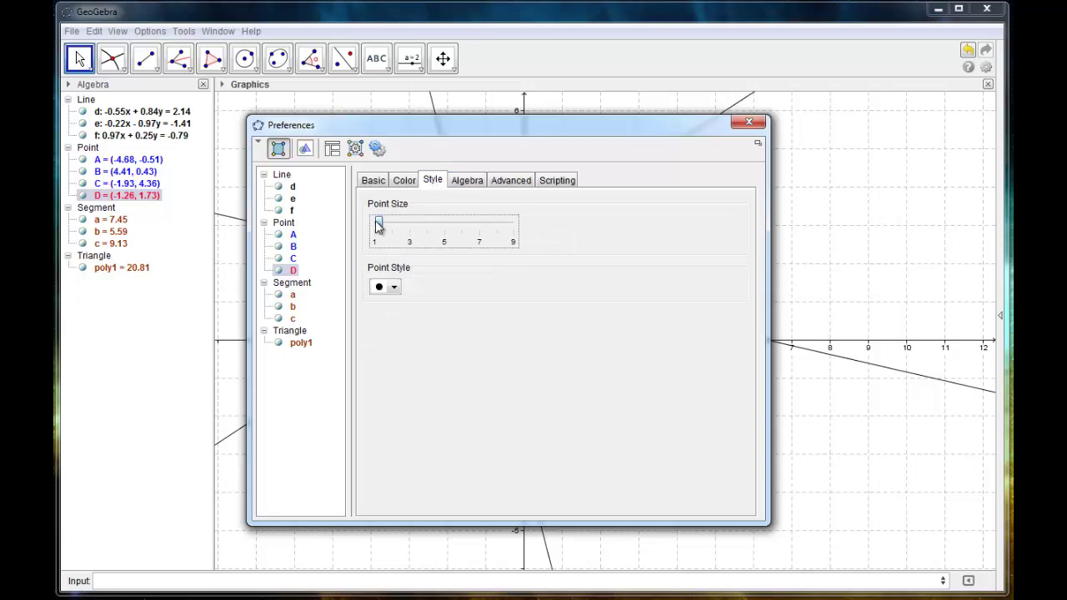
left_click_drag(518, 127, 809, 197)
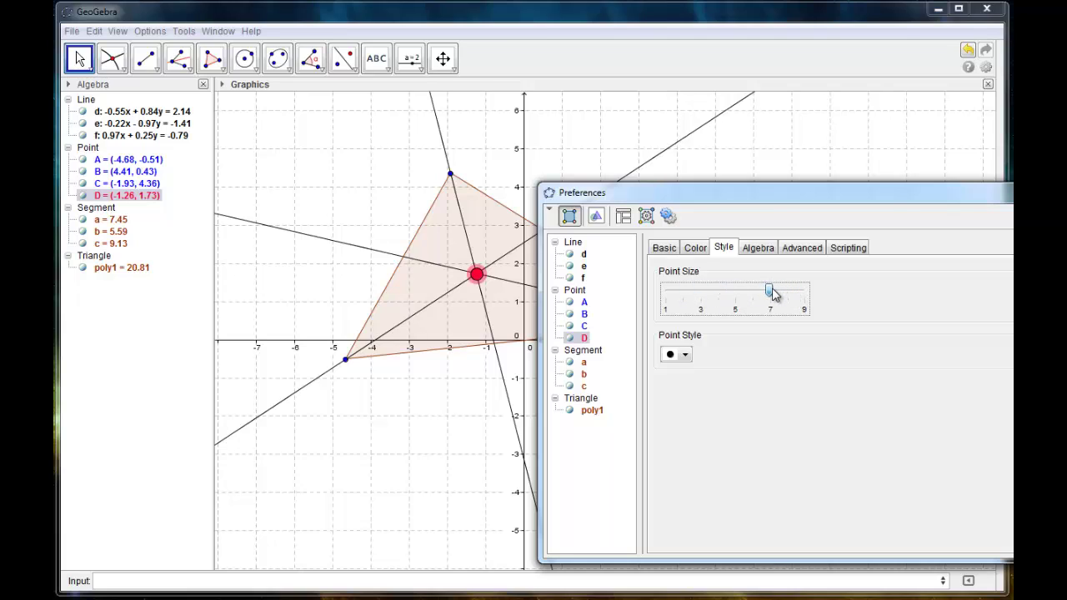
left_click(679, 354)
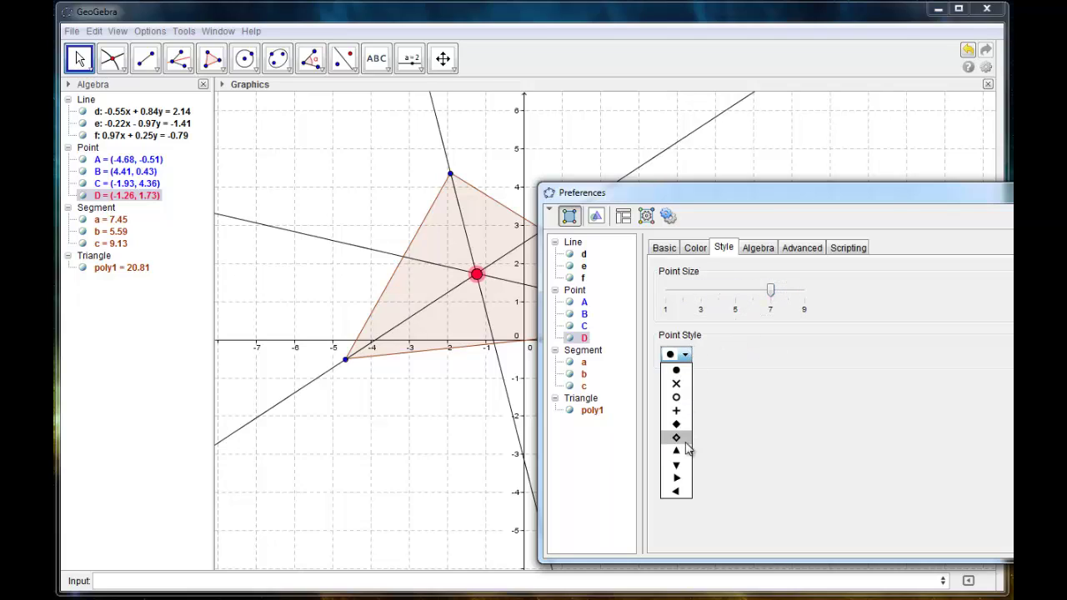
left_click(677, 384)
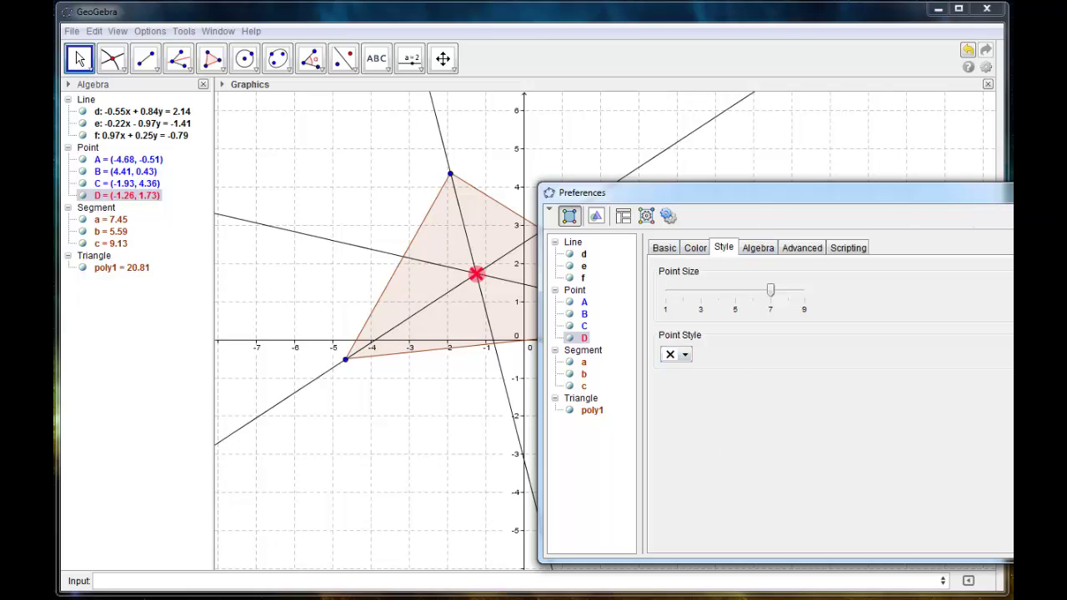
key("Escape")
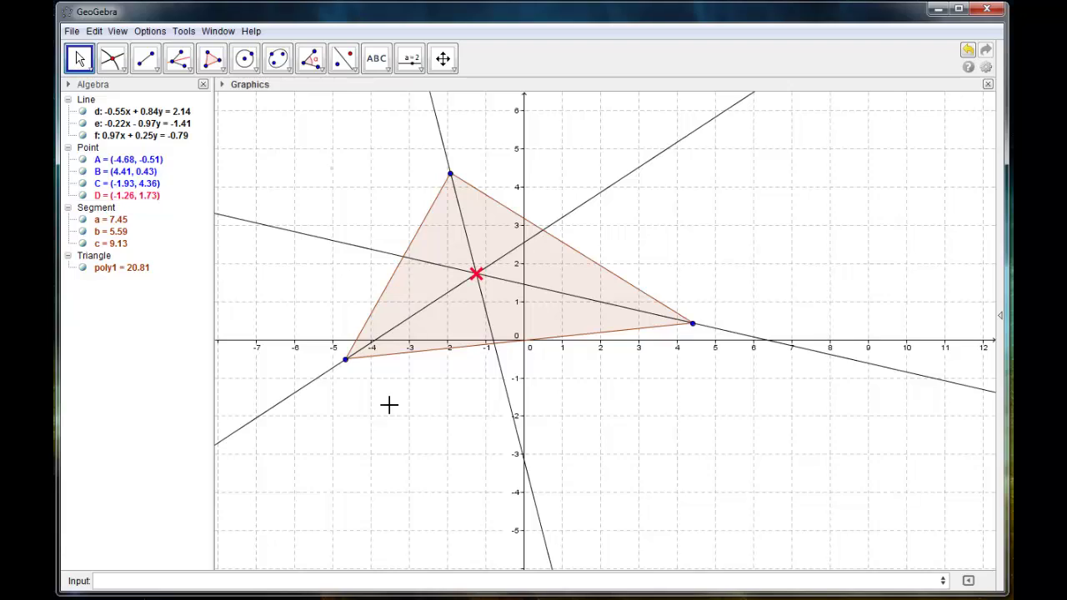
Enlarge the triangle's vertex A and color it purple using the graphics view's styling options.
left_click(343, 363)
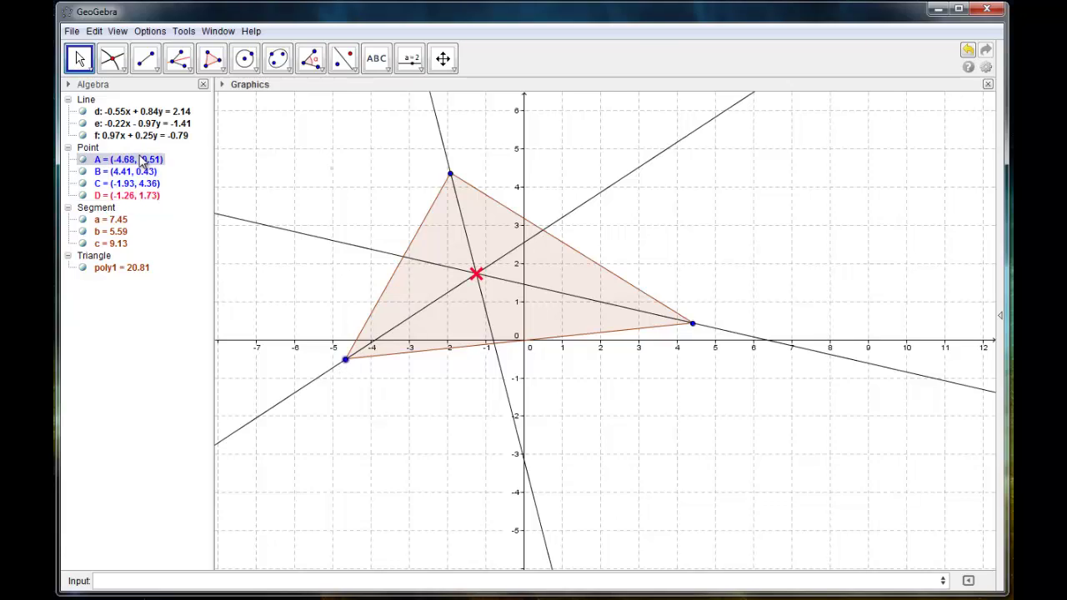
left_click(222, 85)
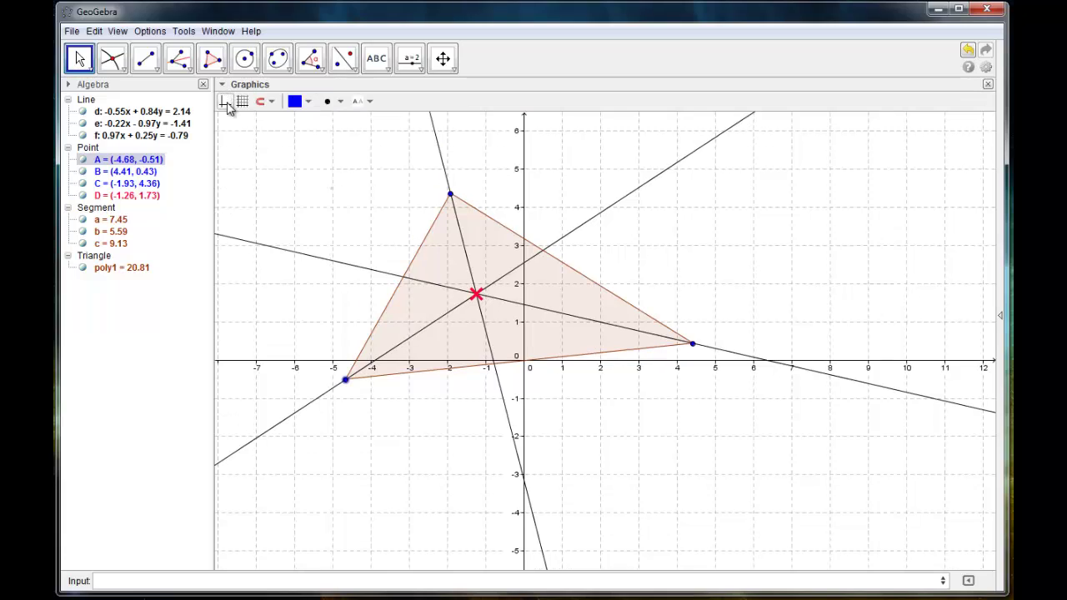
left_click(341, 101)
left_click_drag(345, 152, 367, 158)
left_click(308, 102)
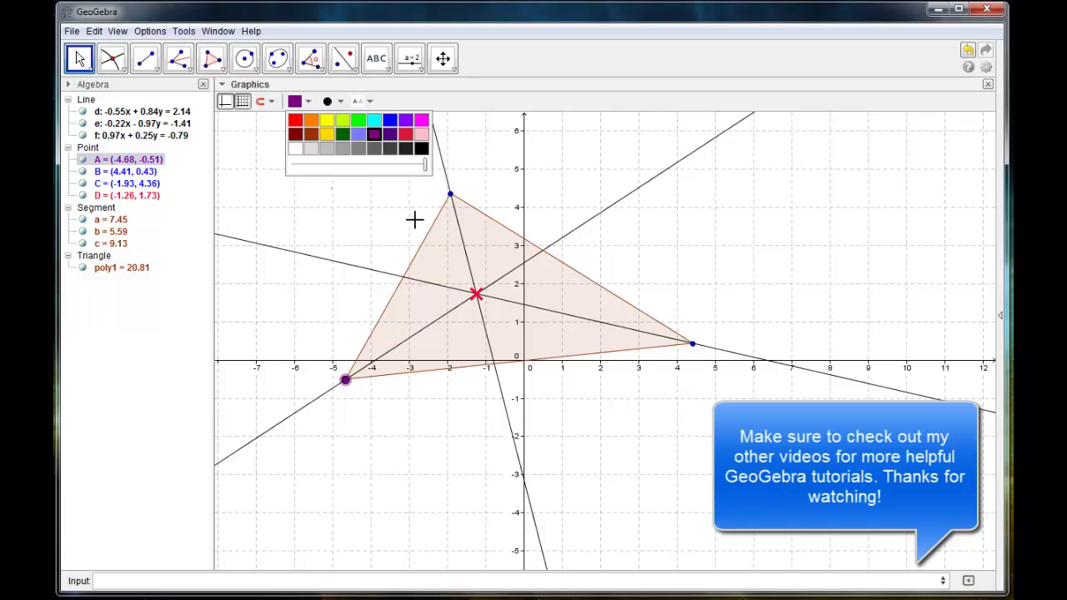
left_click(370, 227)
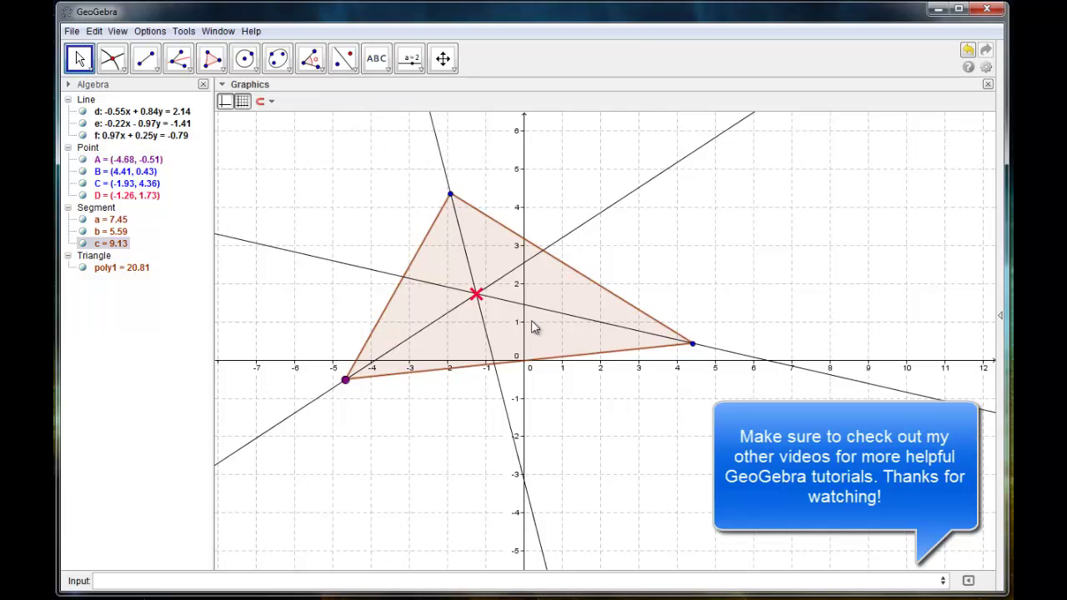